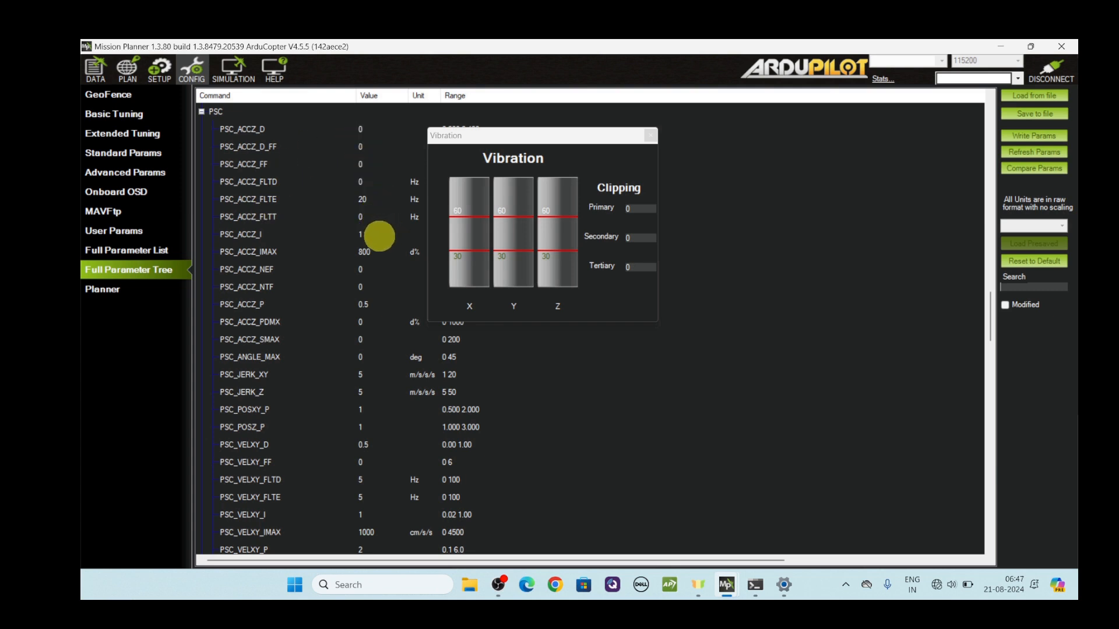
Step: Set PSC_ACCZ_I to 0.5 and PSC_ACCZ_P to 0.25 in the PSC parameter group
click(371, 234)
text(0.5)
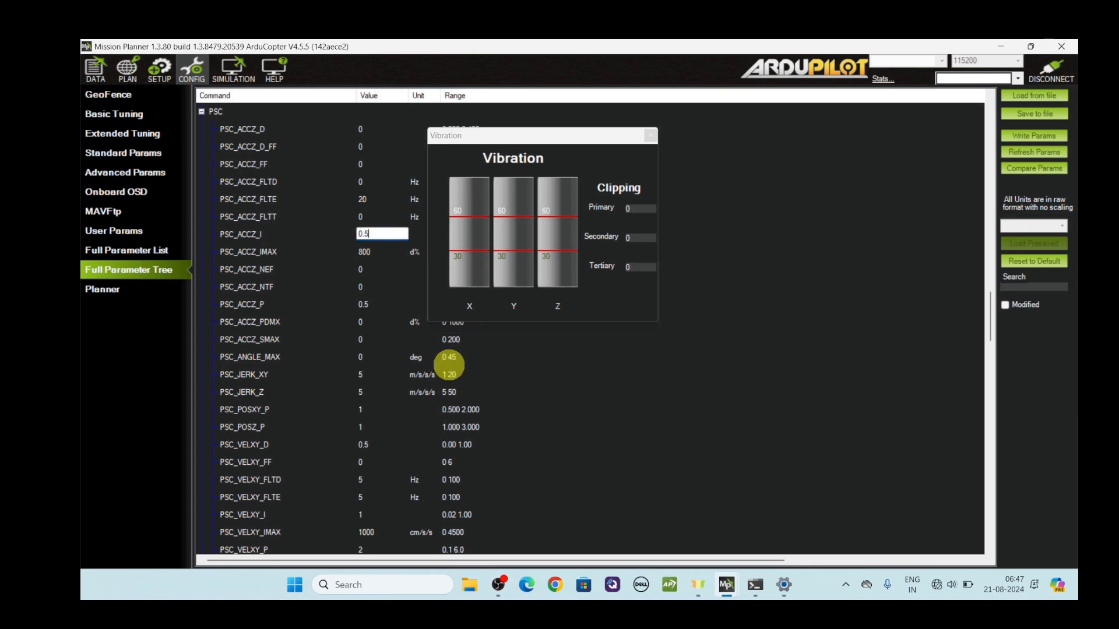
key(Return)
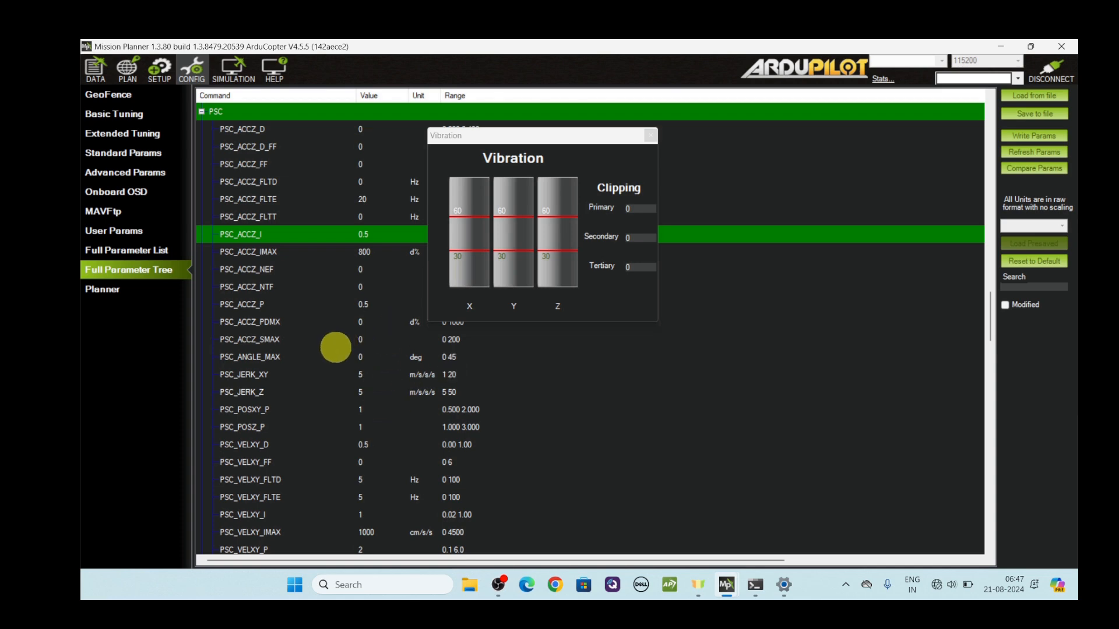
click(363, 304)
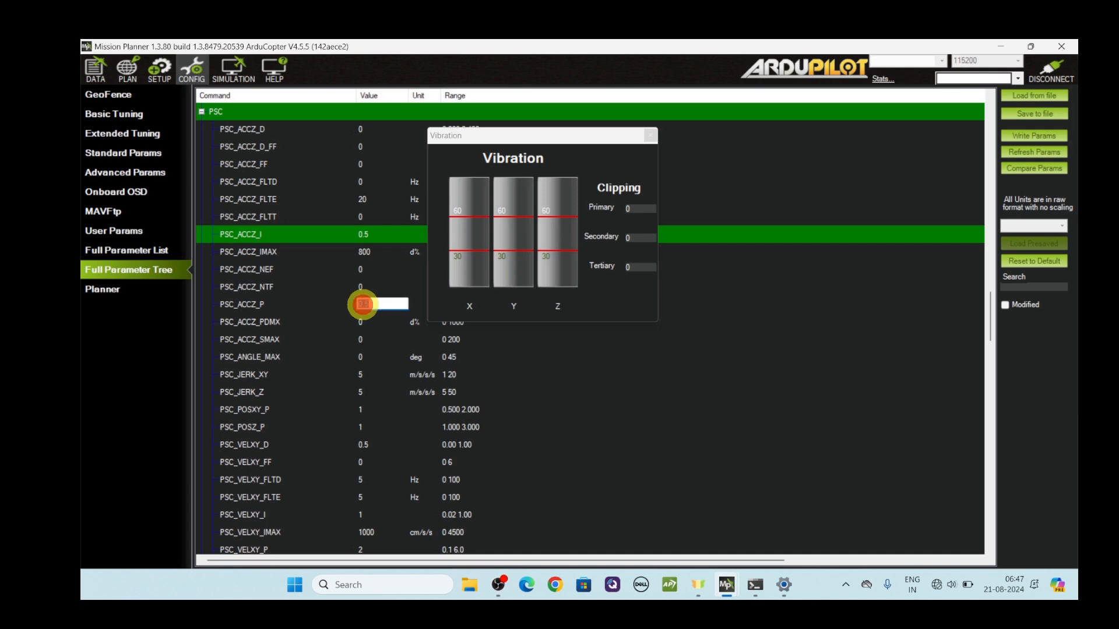
text(0.25)
key(Return)
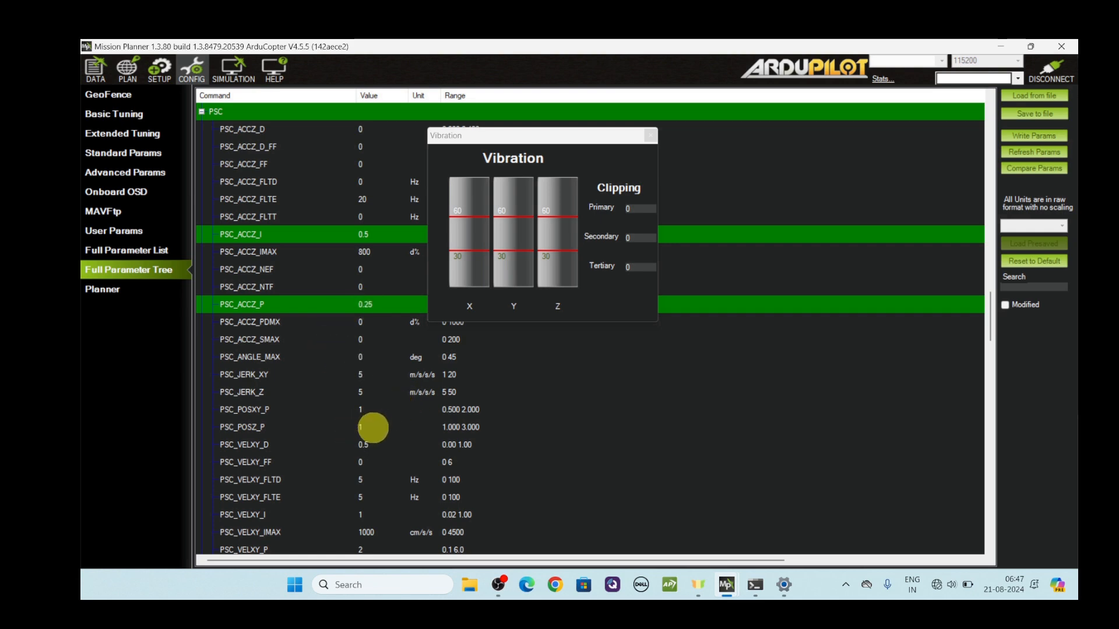
Step: Try PSC_POSZ_P at 0.5 despite its allowed range, and restore it to 1
double_click(365, 427)
text(0.5)
key(Return)
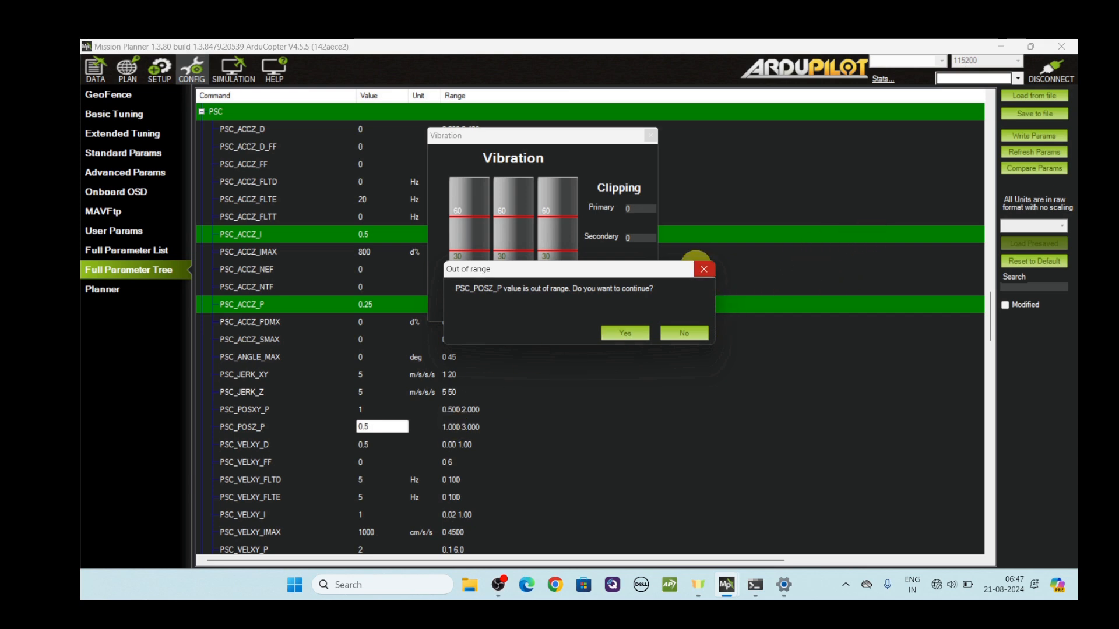
click(703, 268)
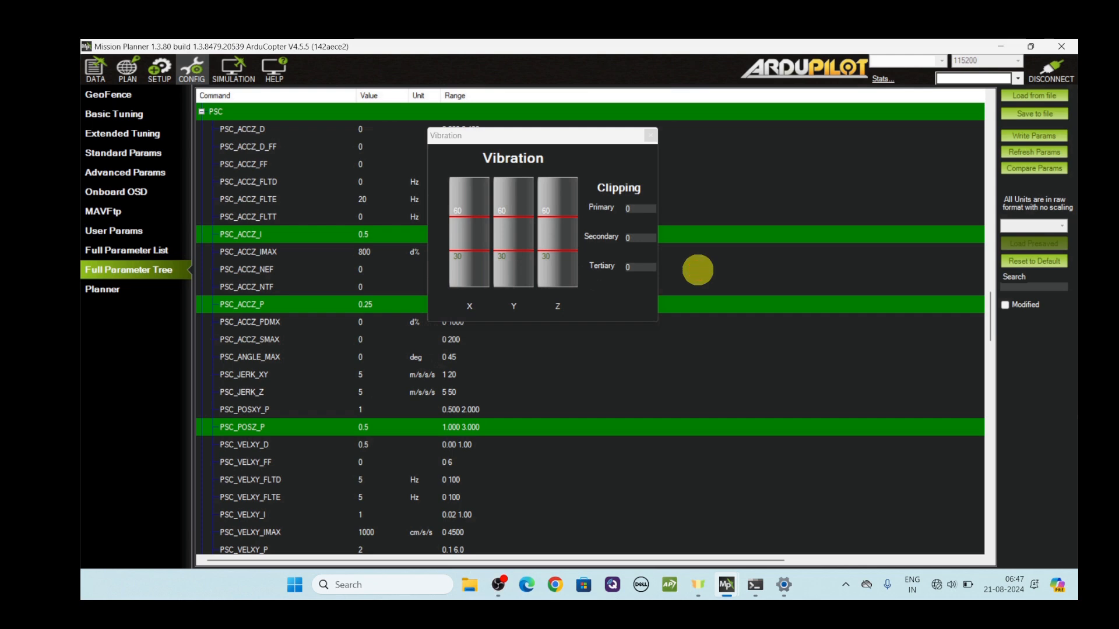
click(375, 428)
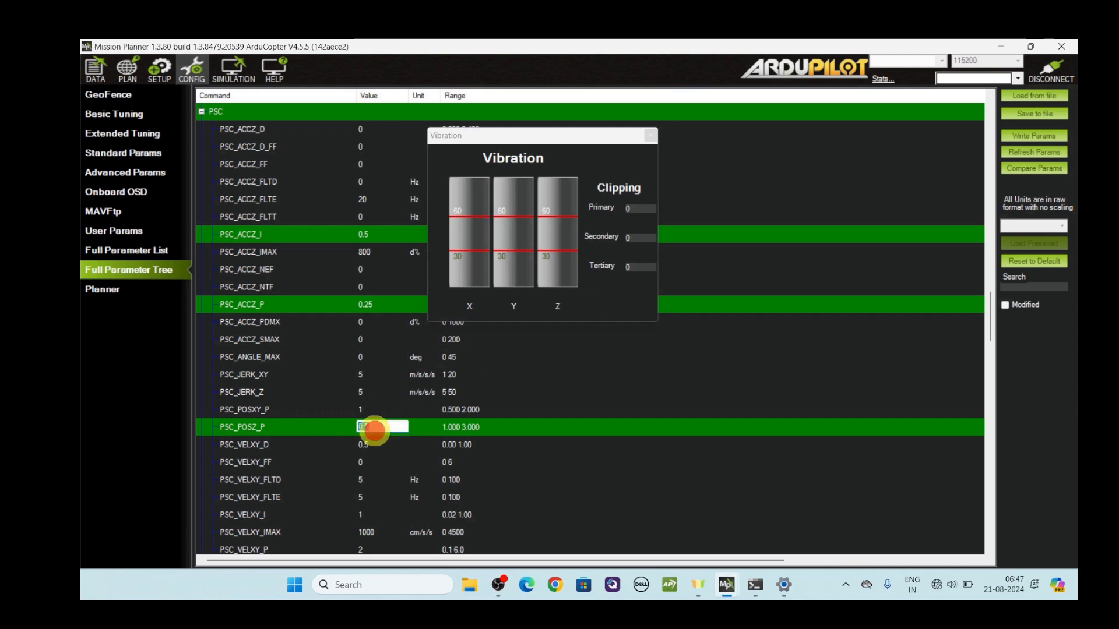
text(1)
key(Return)
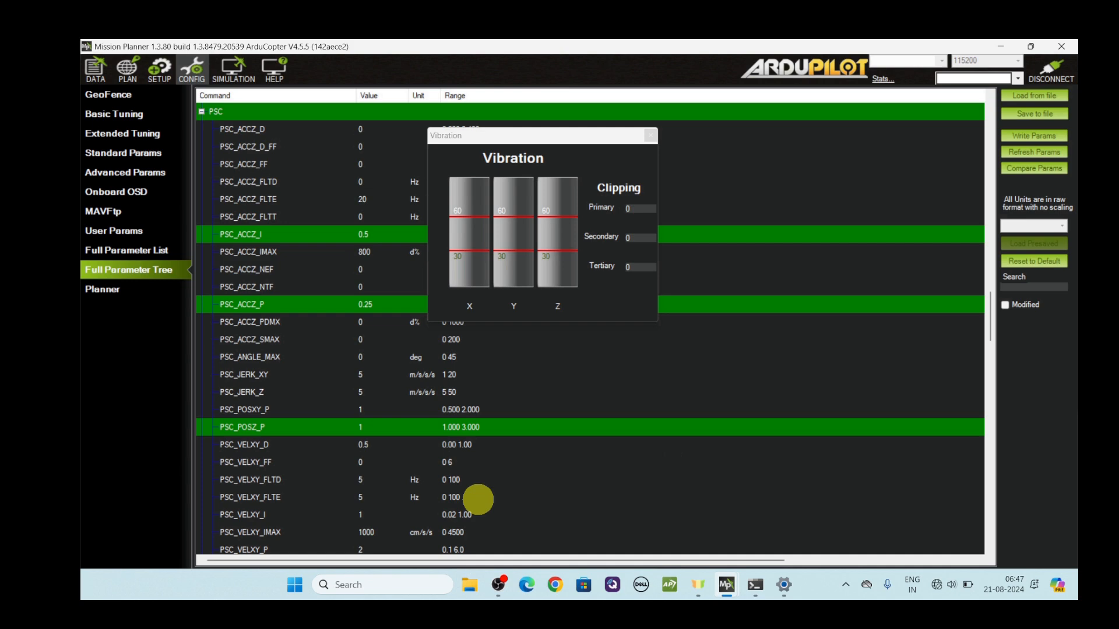
Step: Set the horizontal velocity D gain, PSC_VELXY_D, to 0.25
click(371, 443)
text(0.2)
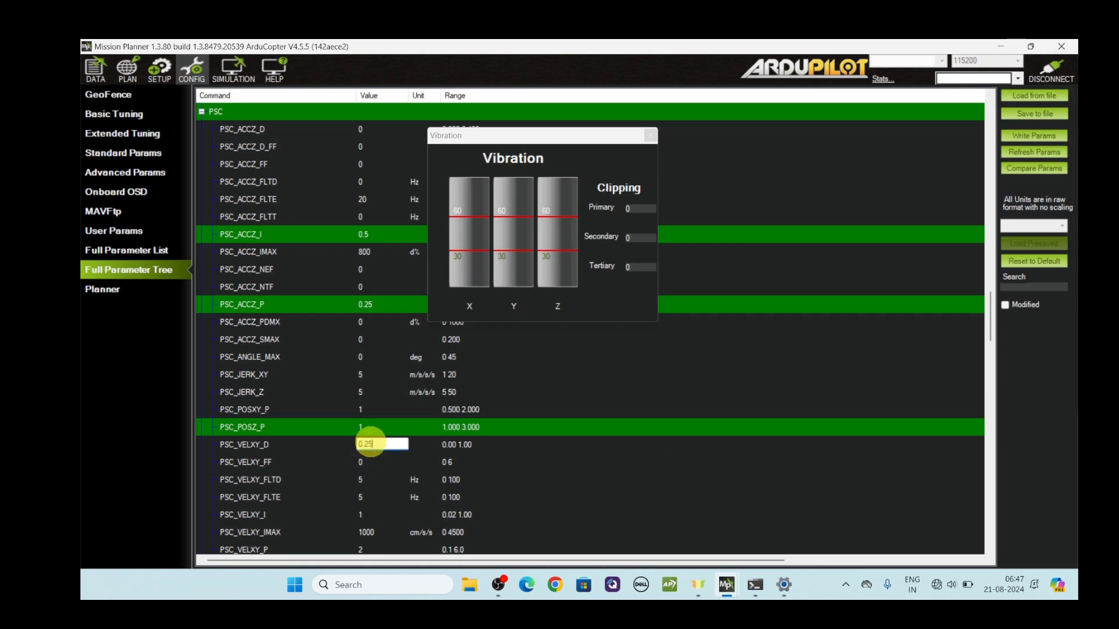
text(5)
key(Return)
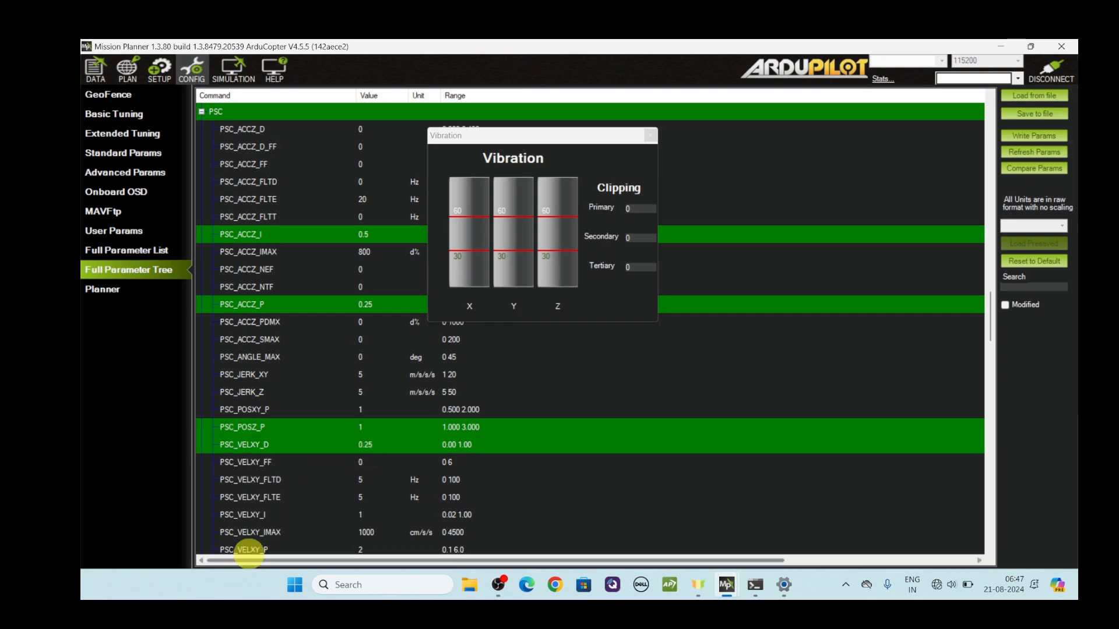
Step: Set PSC_VELXY_I to 0.5 and PSC_VELXY_P to 1 in the PSC parameter group
click(361, 514)
text(0.5)
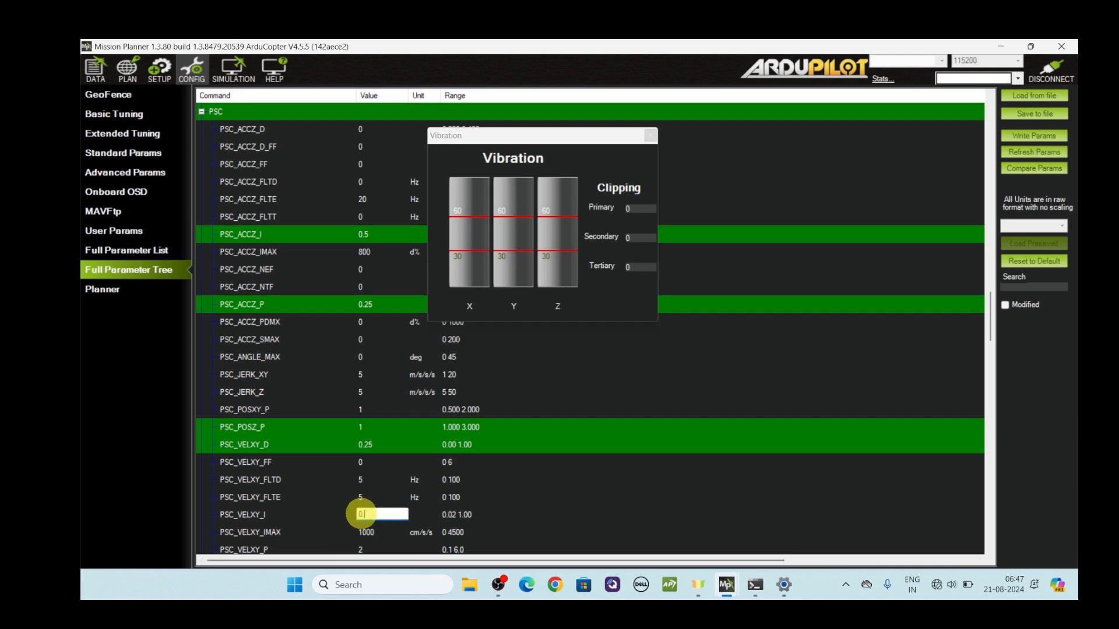
key(Return)
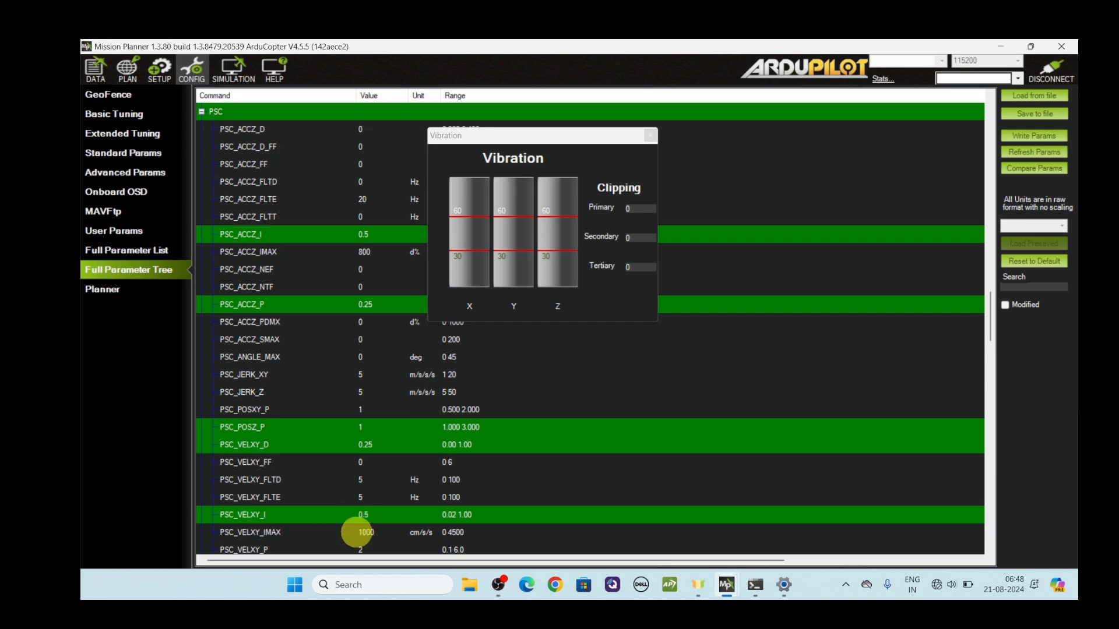
click(370, 548)
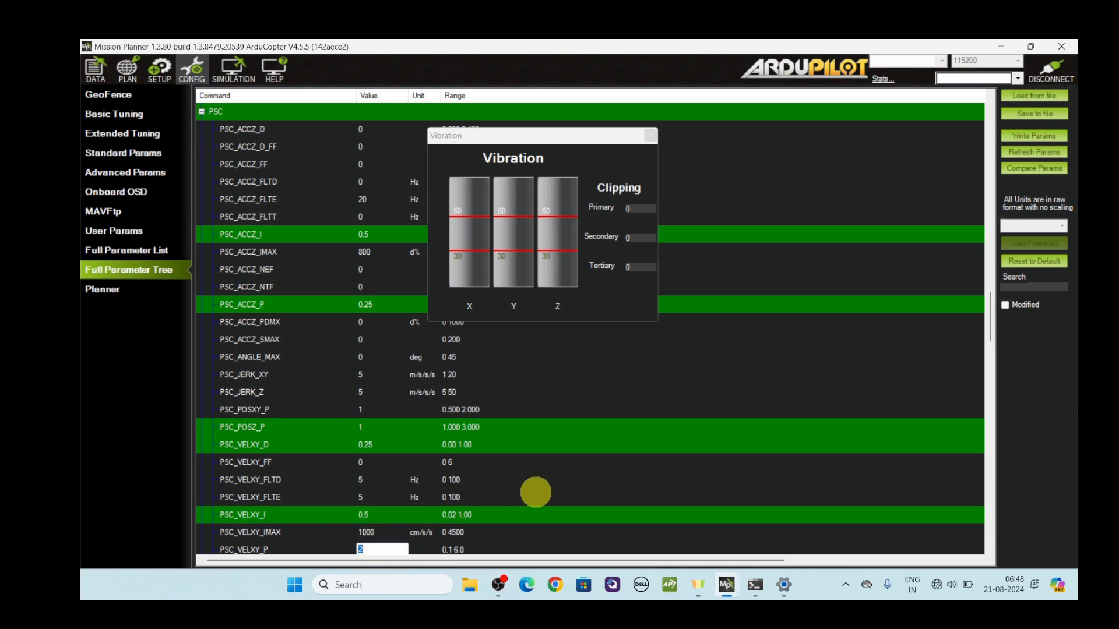
text(1)
key(Return)
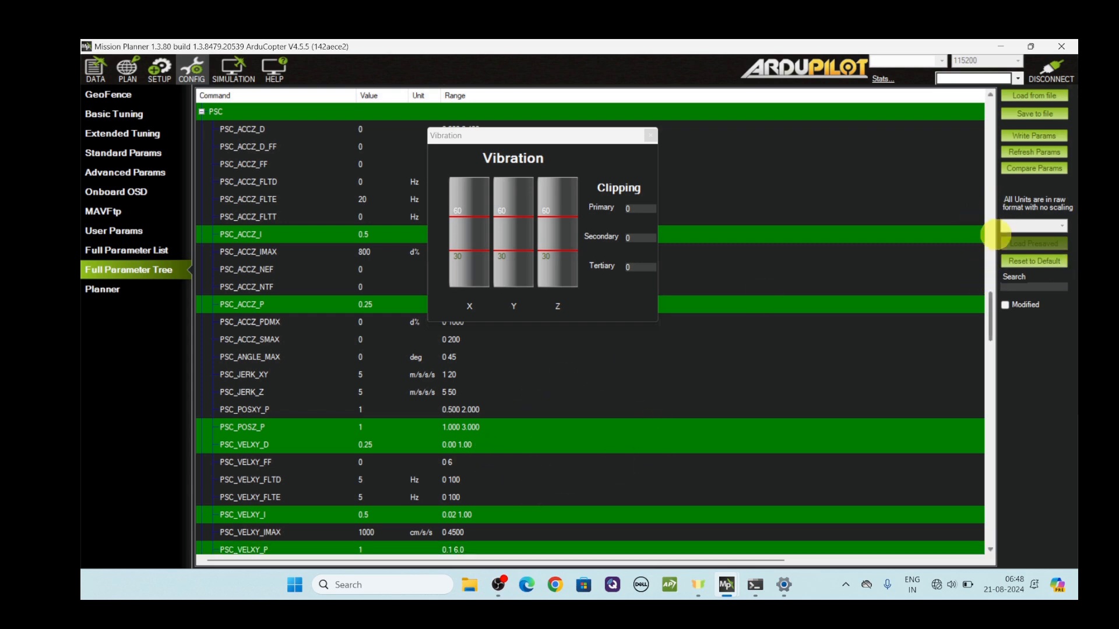
Step: Write the modified PSC parameters to the flight controller and dismiss the save confirmation
drag(987, 303, 989, 309)
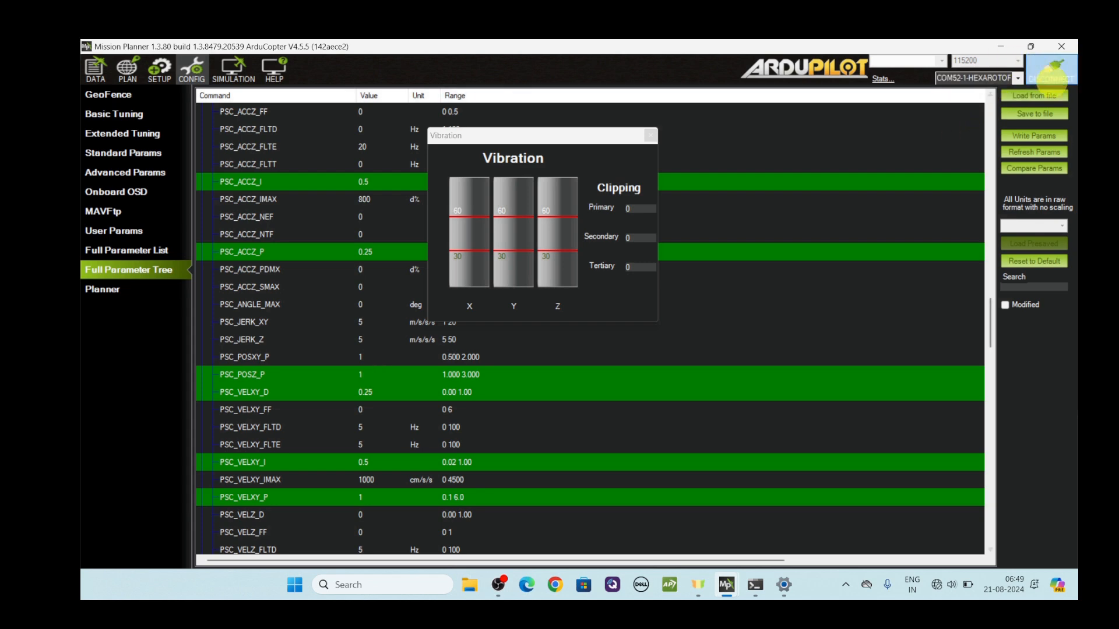
click(1028, 134)
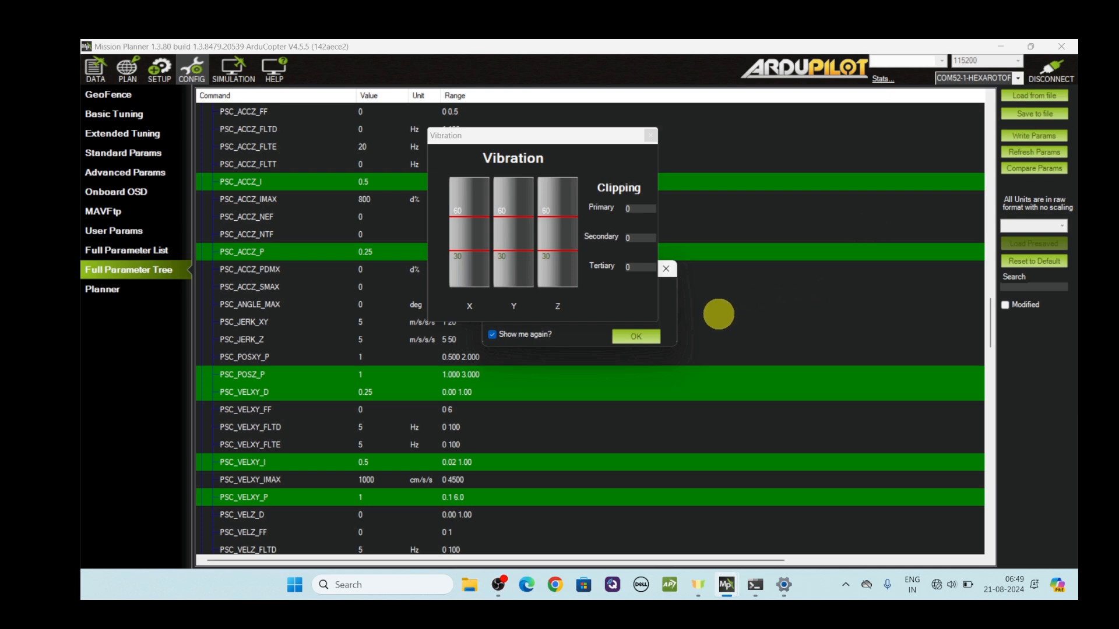
click(637, 337)
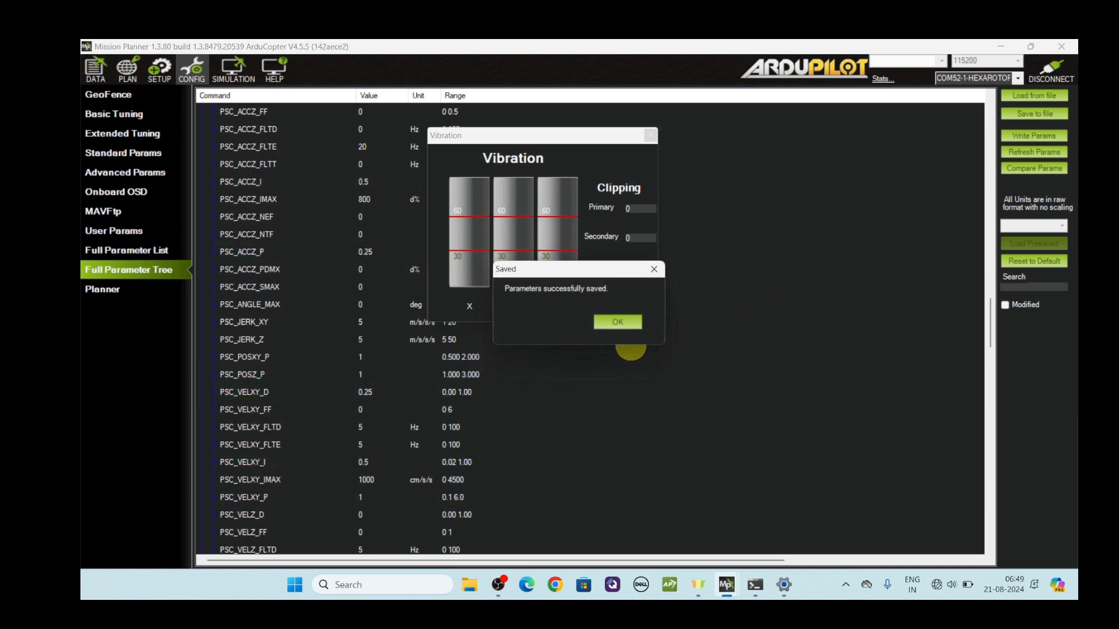
click(617, 322)
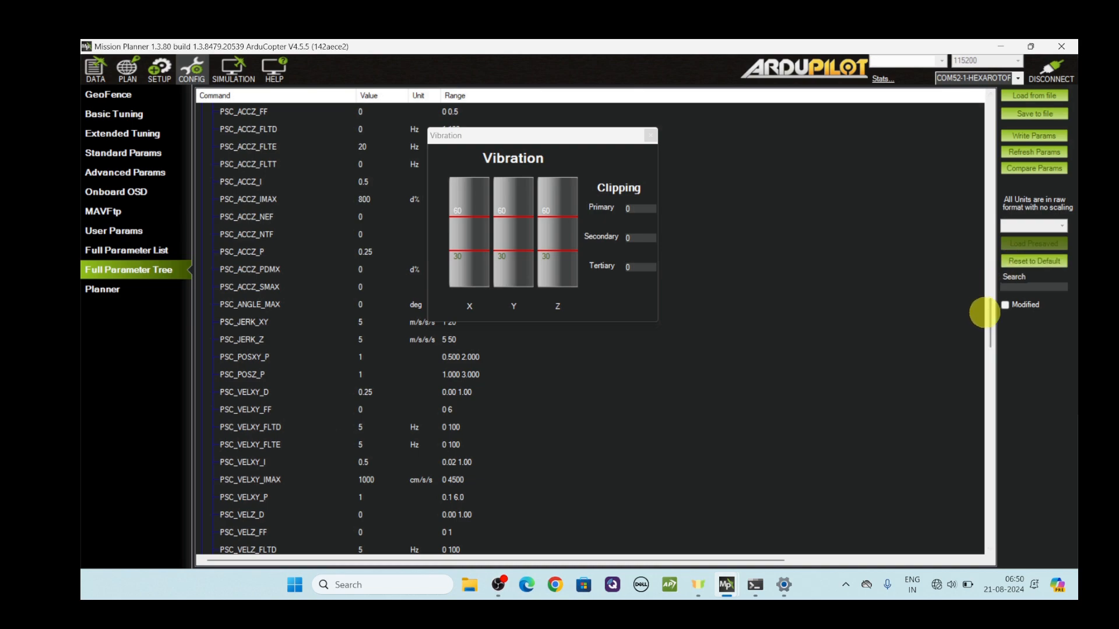
Step: Expand the MOT parameter group and commit MOT_THST_HOVER at 0.2254479
click(991, 312)
scroll(975, 216, up, 10)
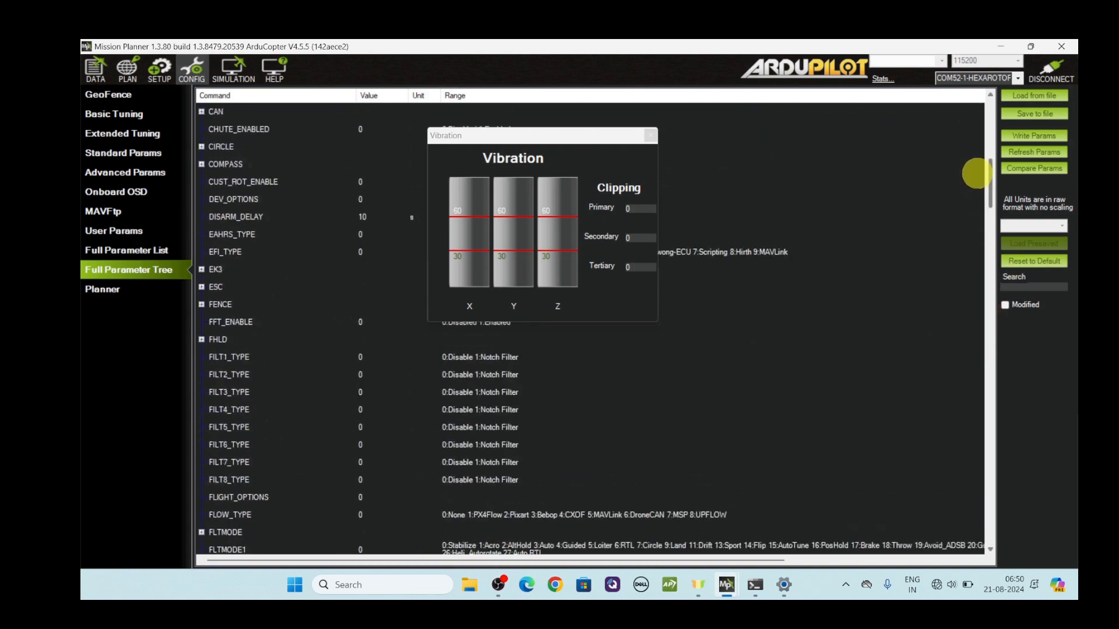
scroll(979, 180, down, 10)
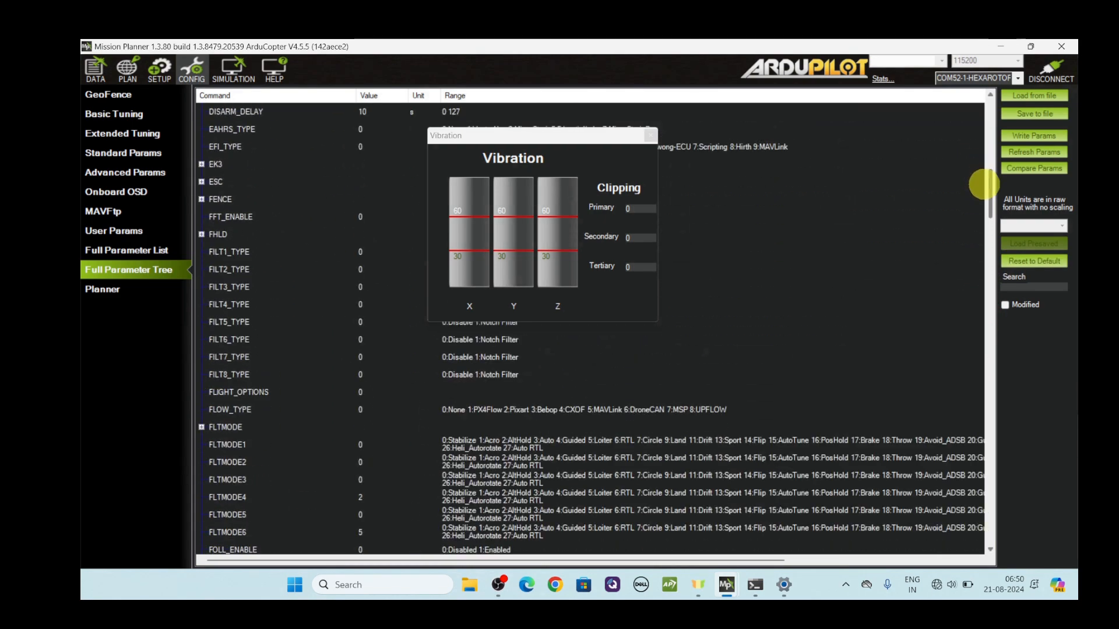
scroll(998, 238, down, 5)
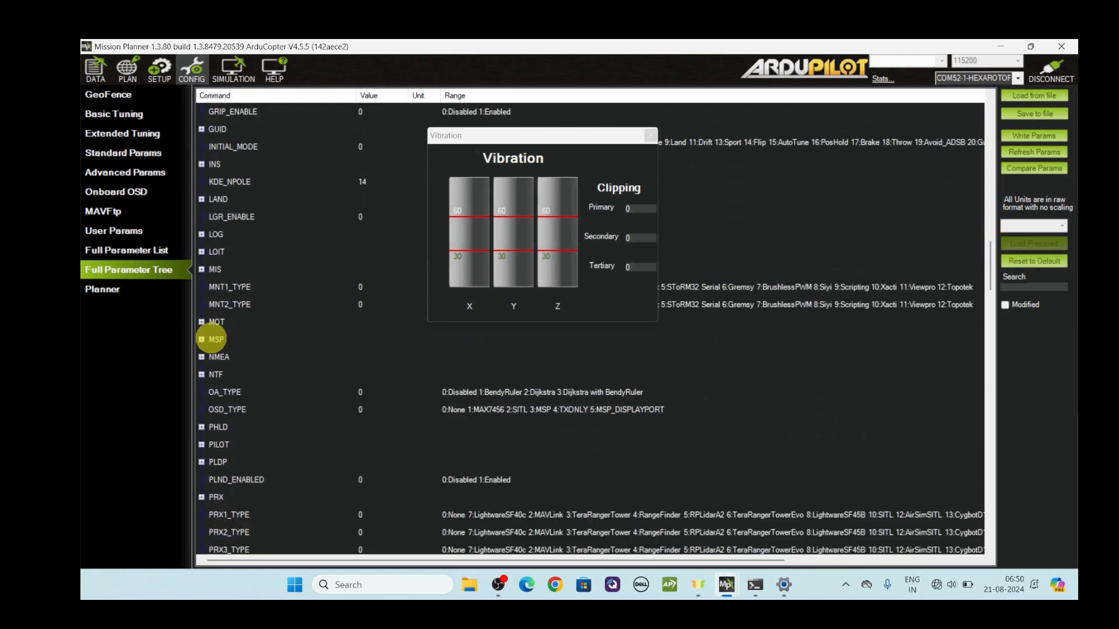
click(202, 322)
click(377, 515)
key(Return)
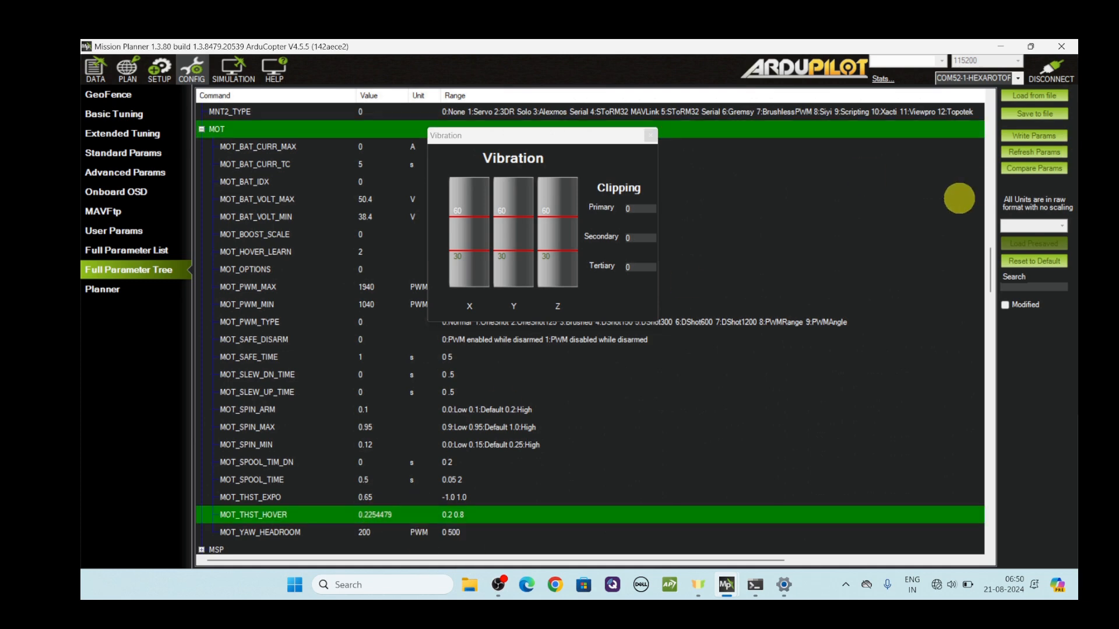
Step: Write the edited MOT_THST_HOVER parameter to the flight controller
click(1033, 134)
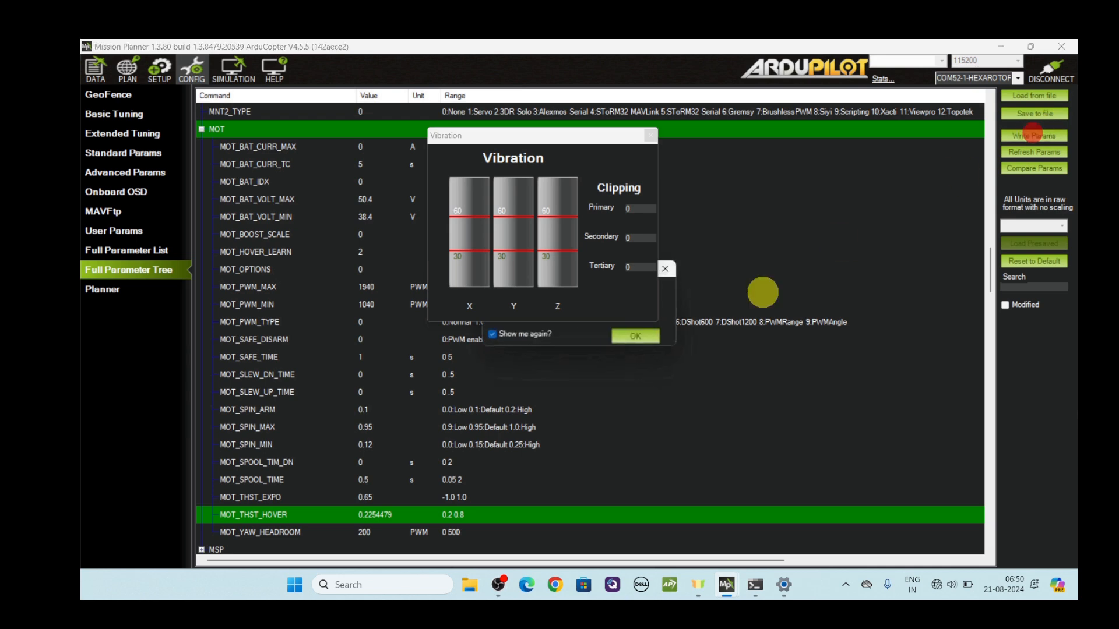
click(634, 338)
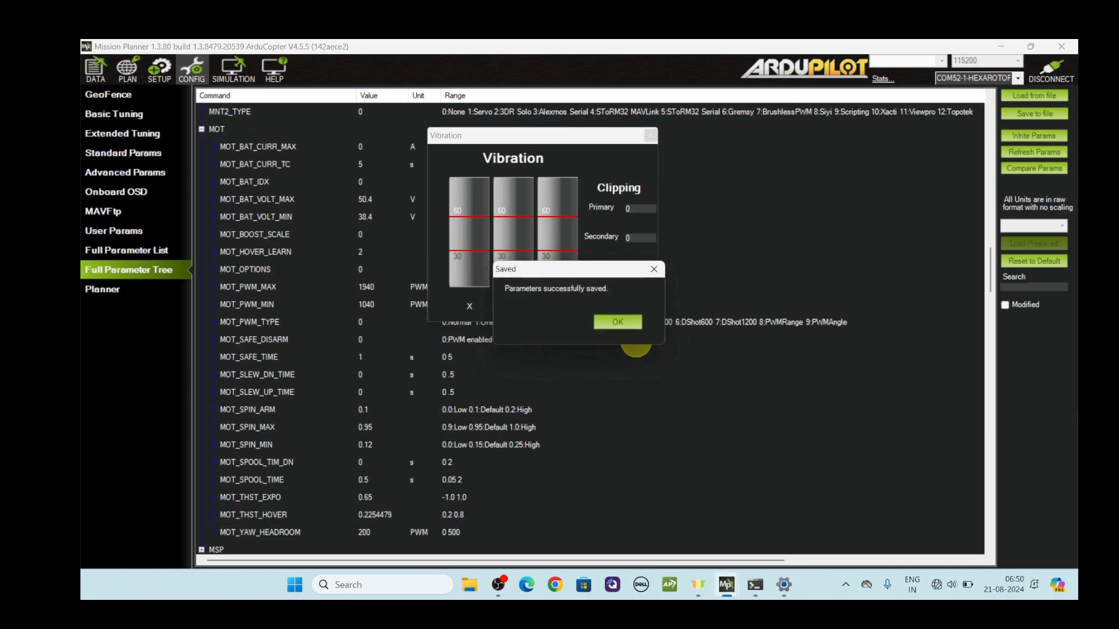
click(615, 320)
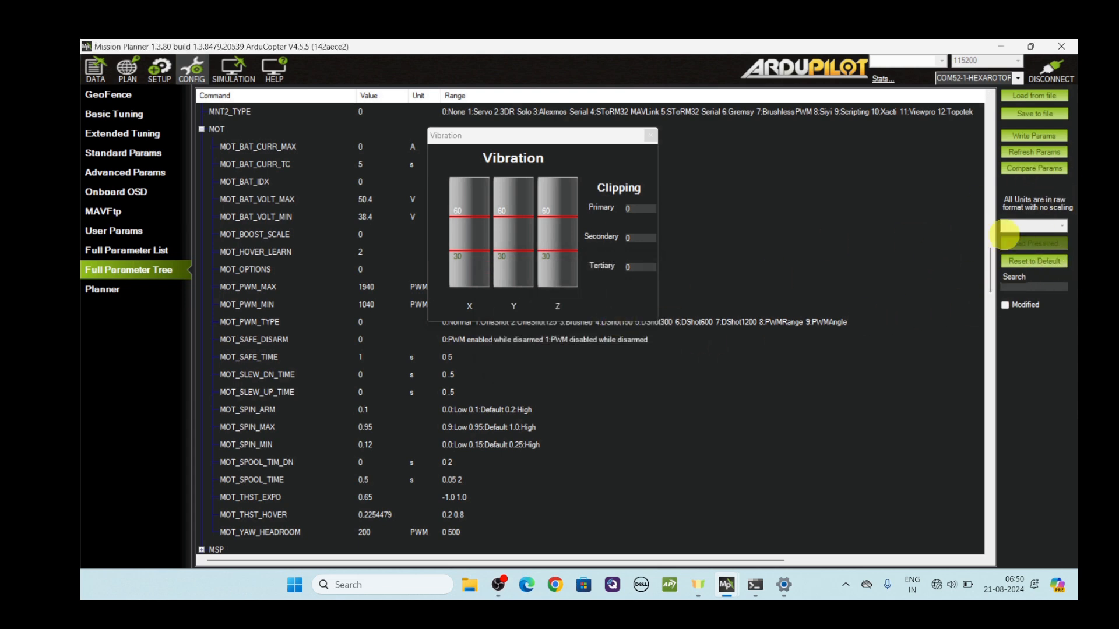
Step: Set PSC_ACCZ_I to 0.44 and PSC_ACCZ_P to 0.22 in the PSC parameter group
drag(991, 253, 989, 314)
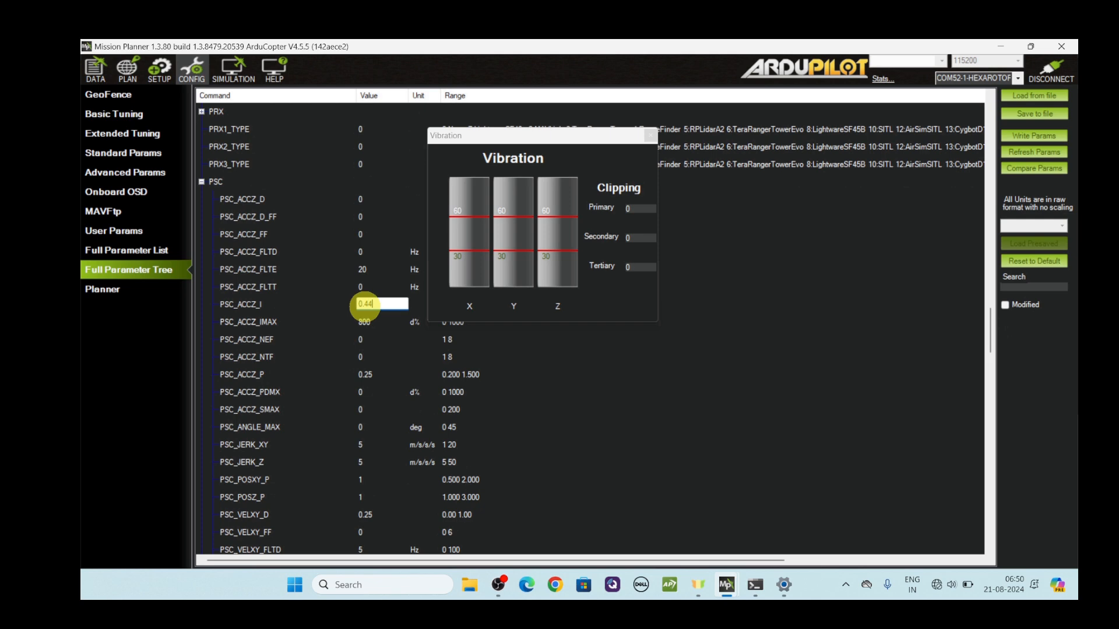
key(Return)
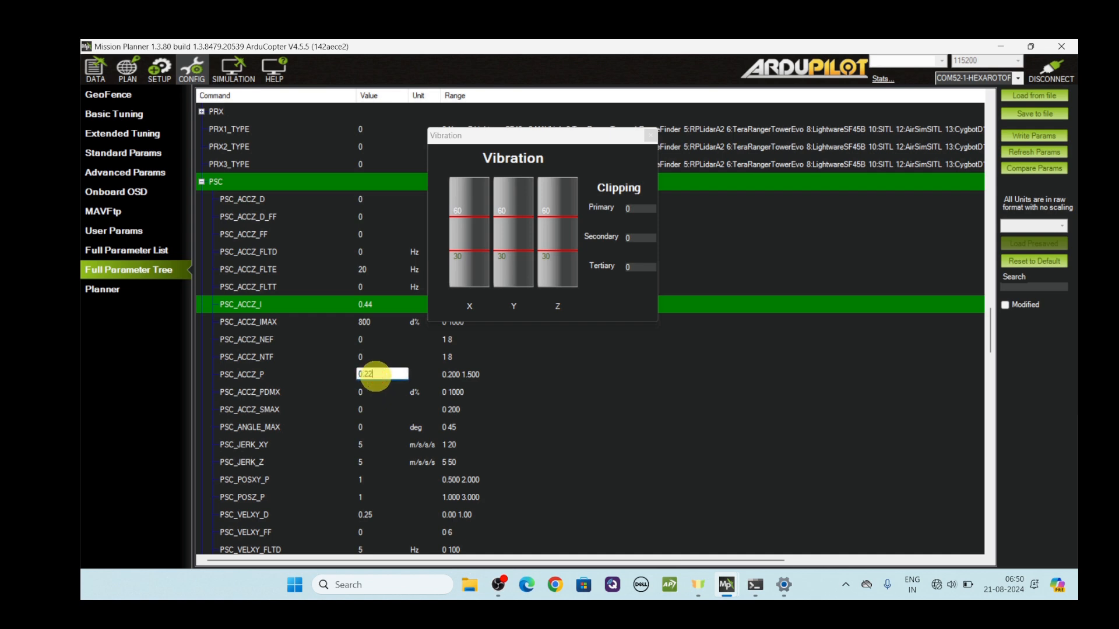
click(375, 376)
text(0.22)
key(Return)
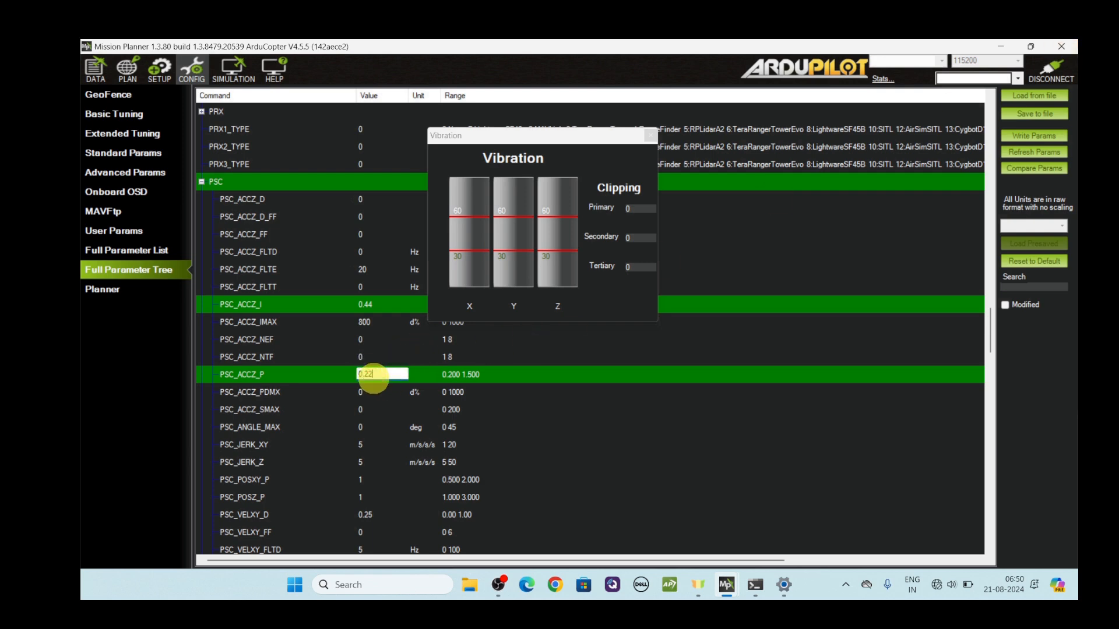
Step: Write the new PSC_ACCZ gains to the flight controller and switch to the flight data view
click(1028, 136)
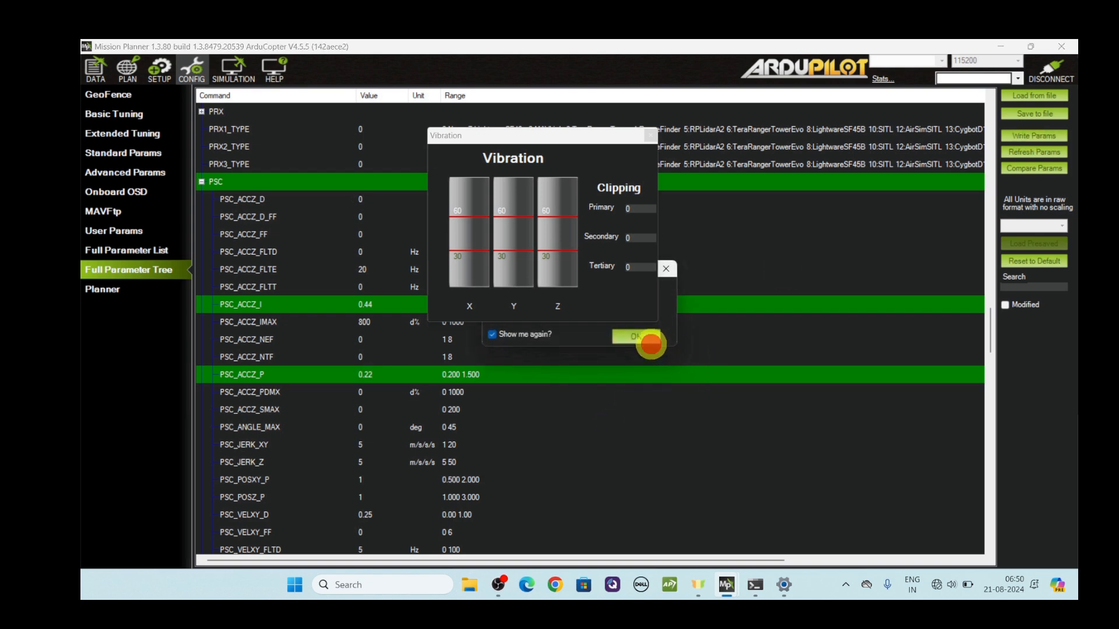
click(651, 344)
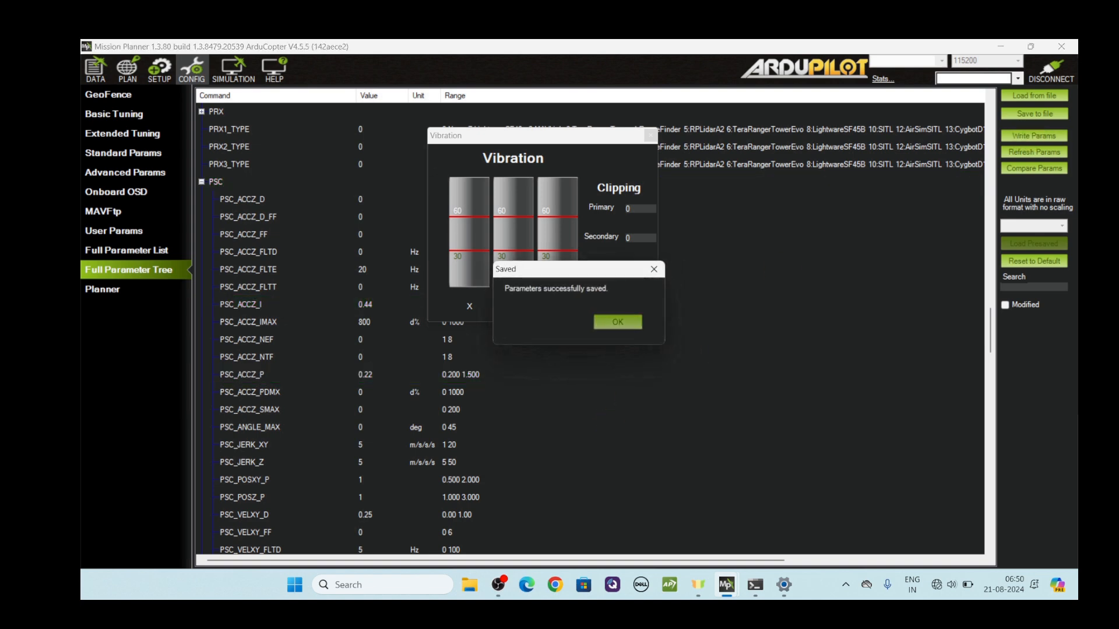
click(619, 322)
click(95, 67)
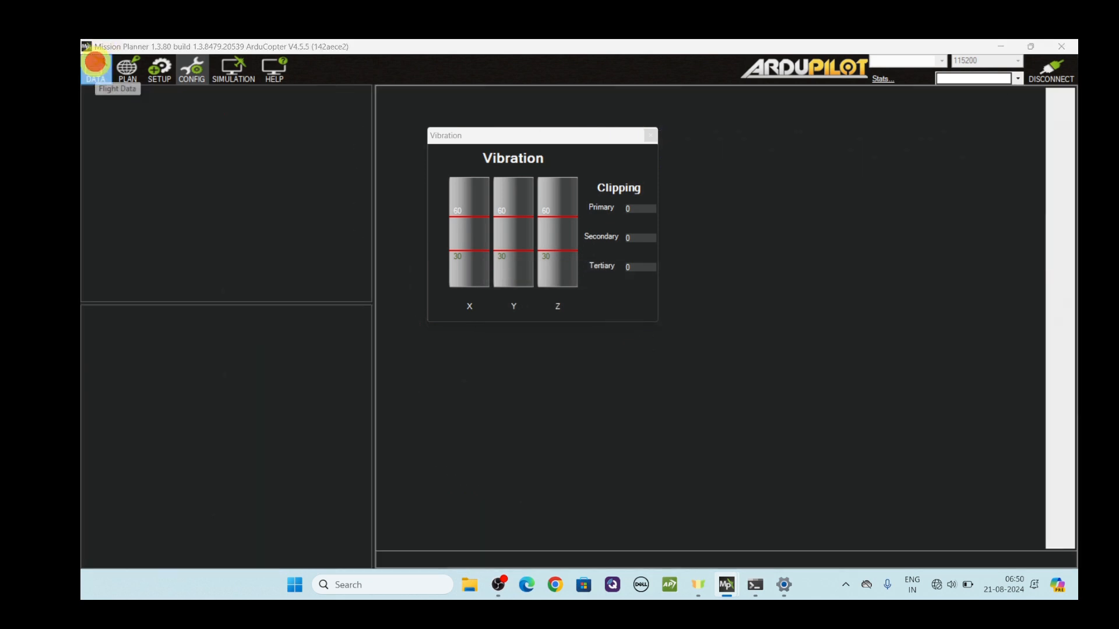
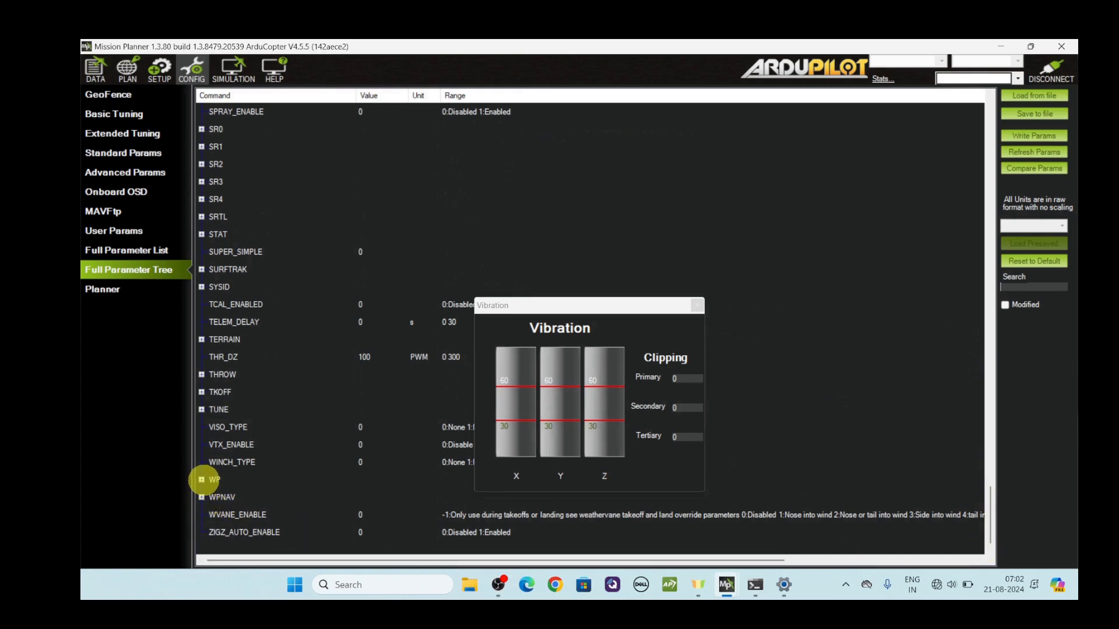
Step: Expand the WP parameter group and set WP_YAW_BEHAVIOR to 0 (Never change yaw)
click(202, 480)
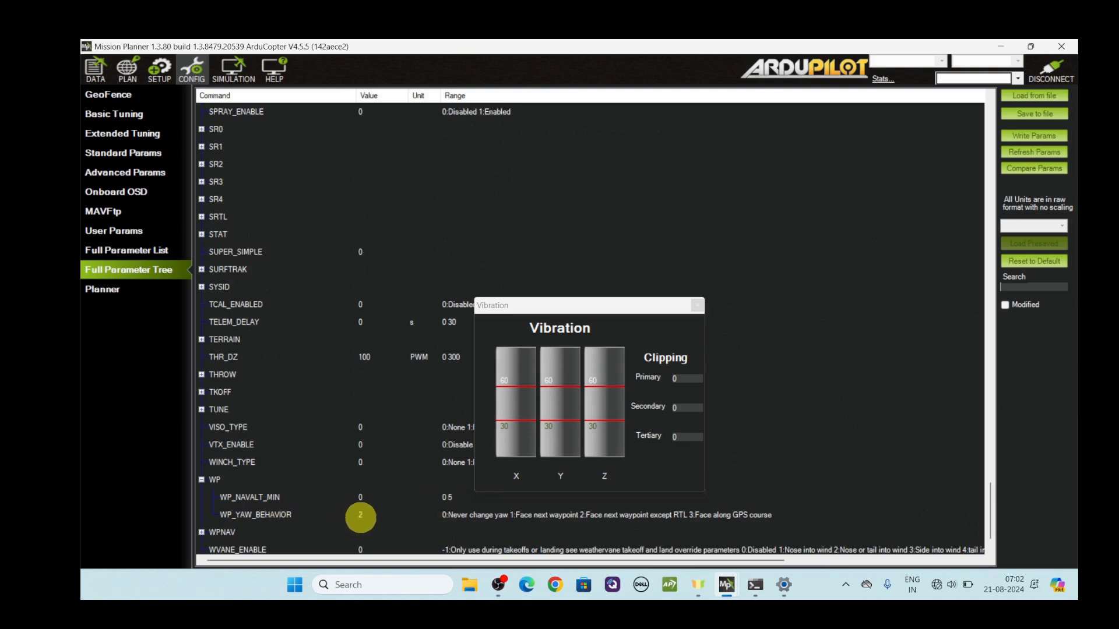
key(Return)
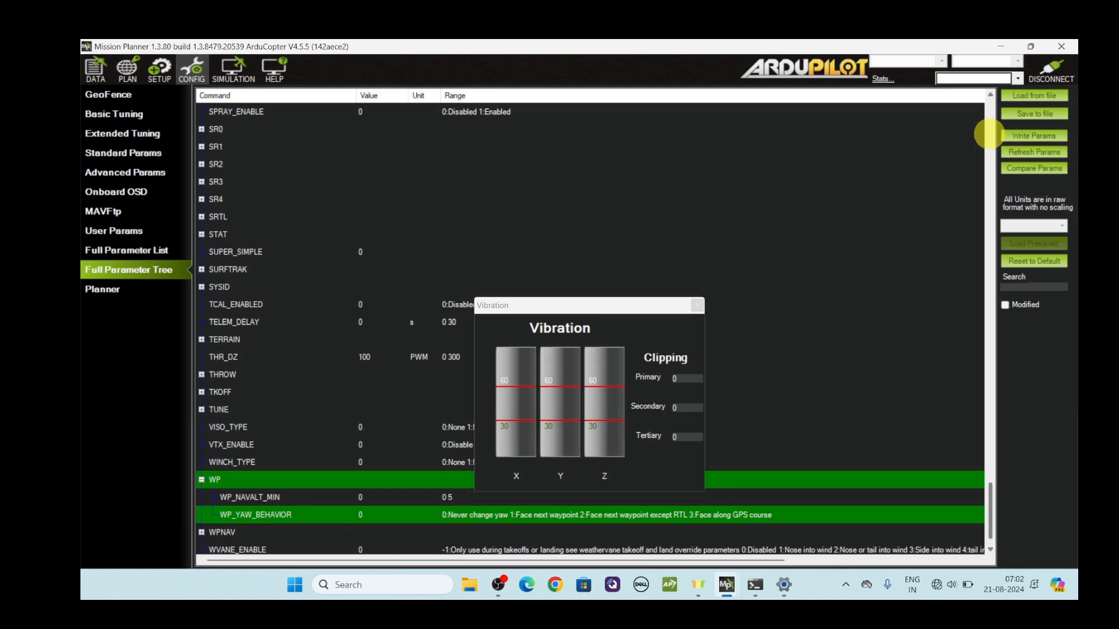
click(989, 134)
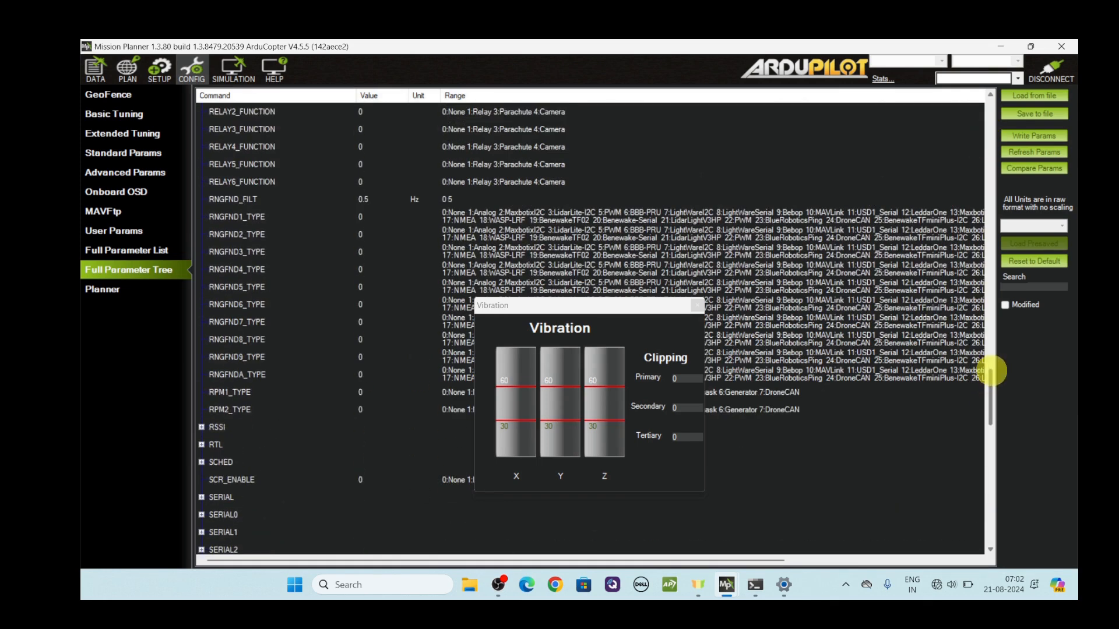
Step: Expand the WPNAV parameter group and set WPNAV_ACCEL to 250, WPNAV_SPEED to 500 and WPNAV_SPEED_UP to 150
drag(992, 371, 987, 512)
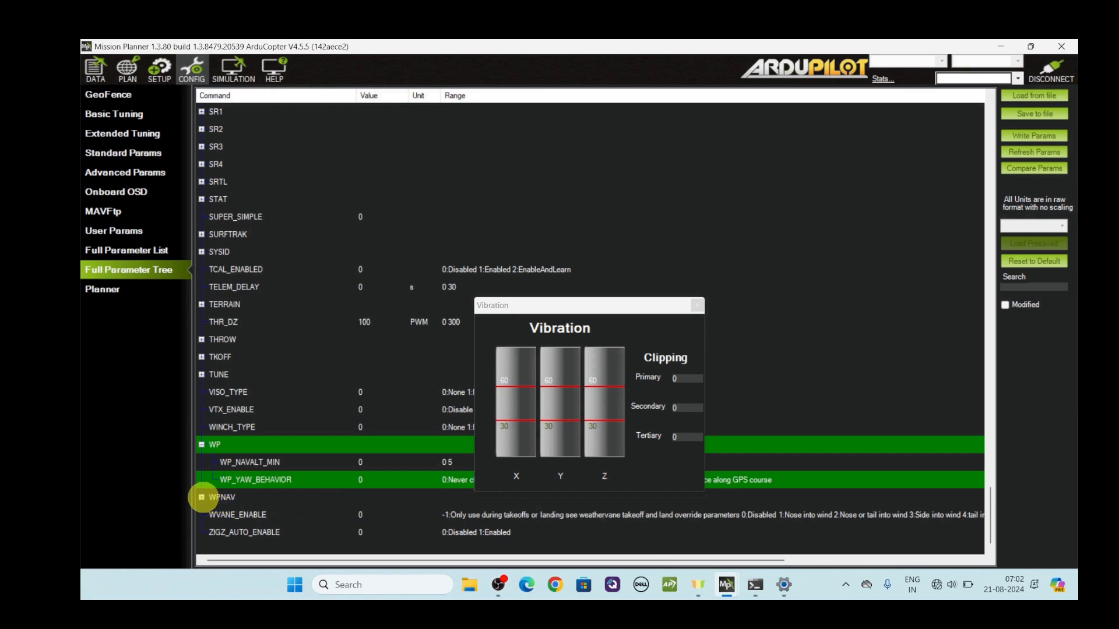
click(201, 497)
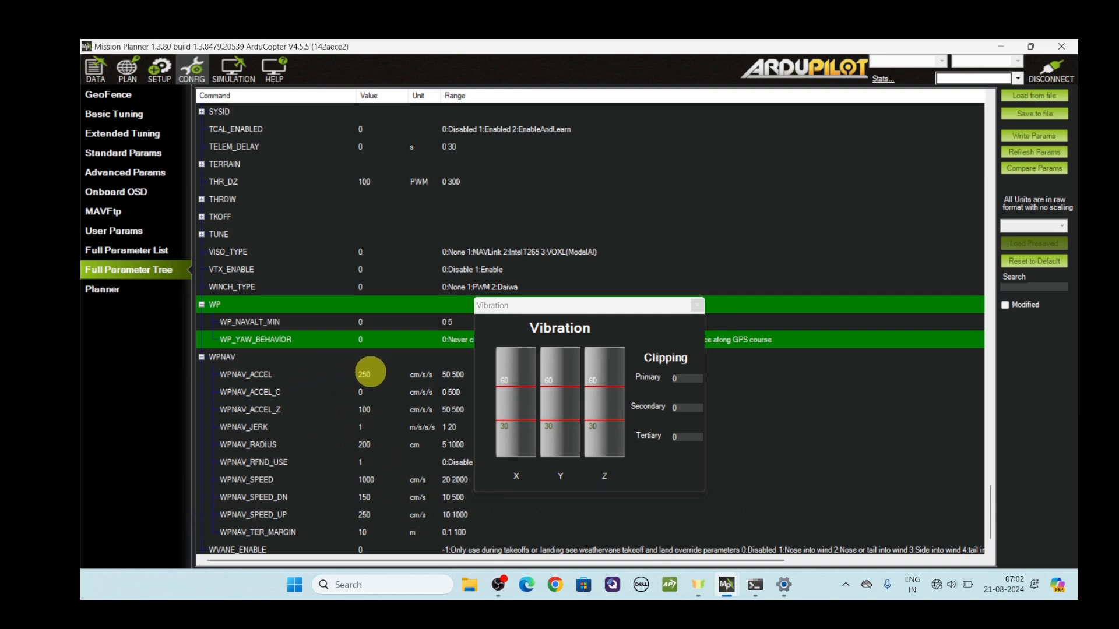
key(Return)
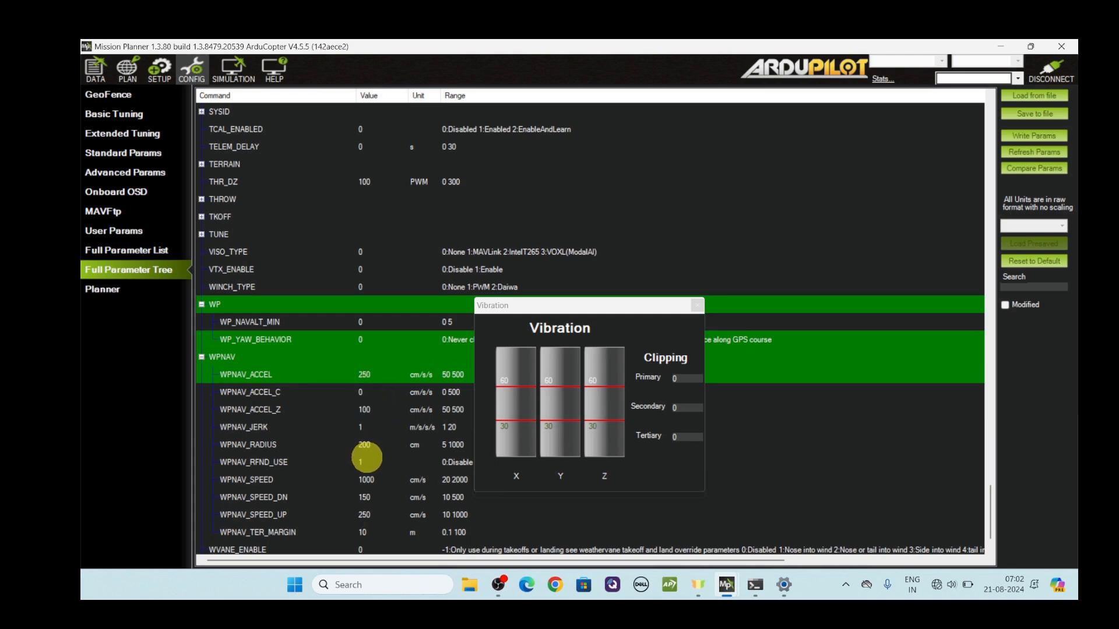
key(Return)
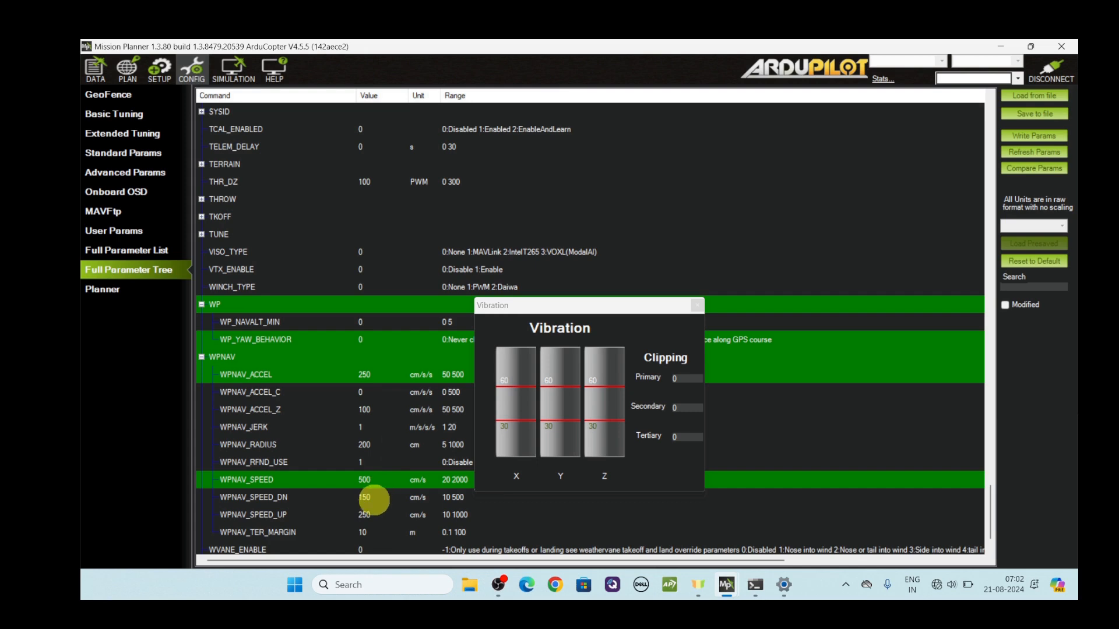
text(150)
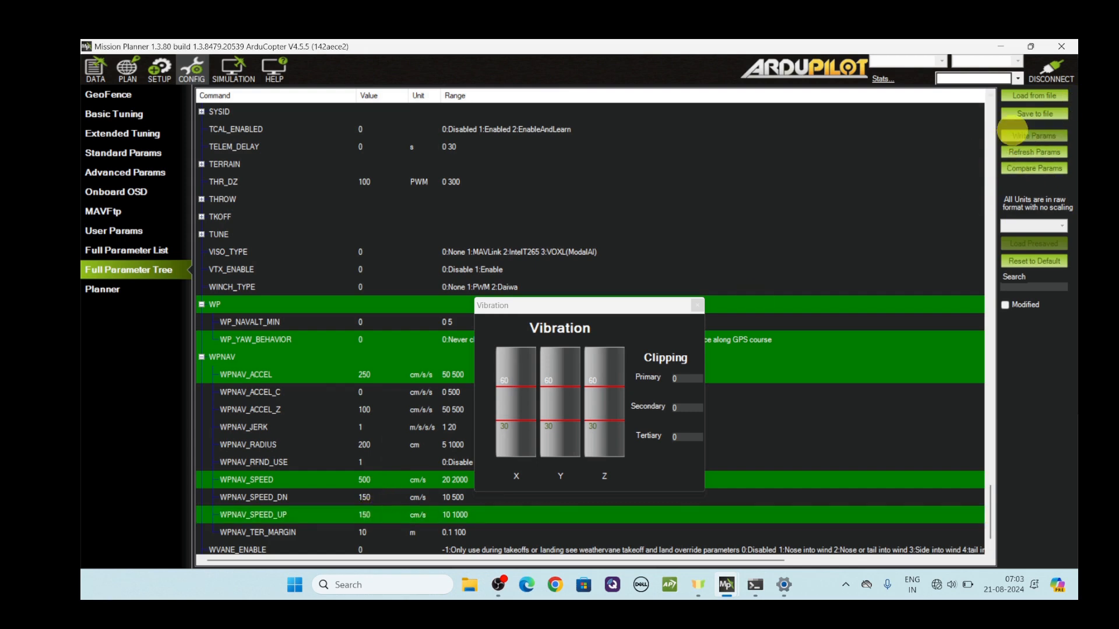
Step: Write the edited WP and WPNAV parameters to the flight controller and switch to the flight data view
click(1017, 134)
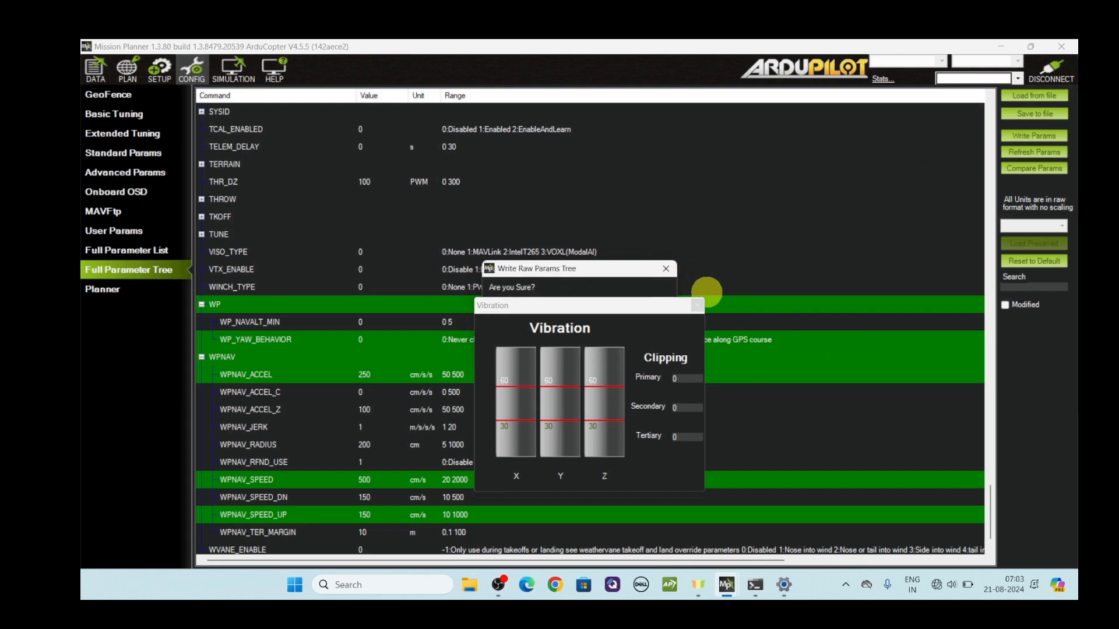
drag(595, 265, 560, 142)
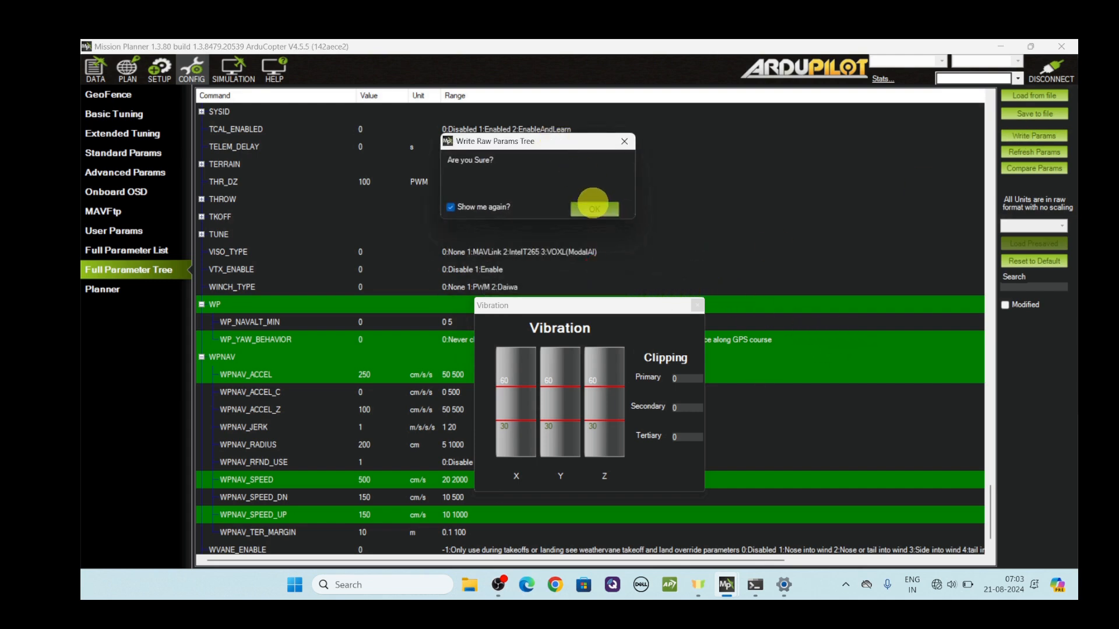
click(593, 205)
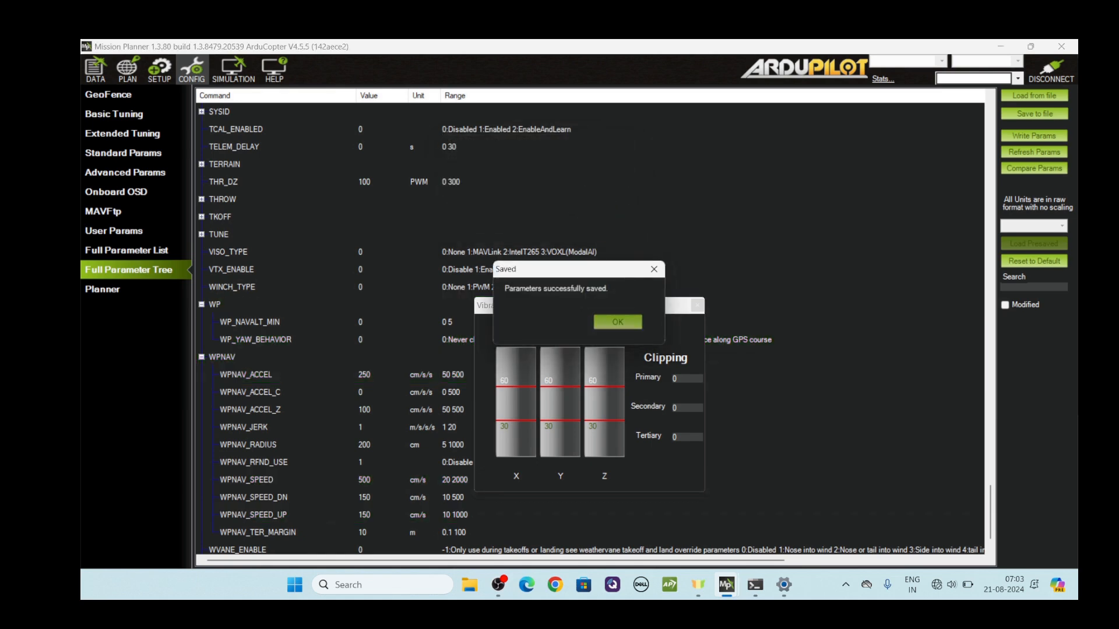
click(618, 322)
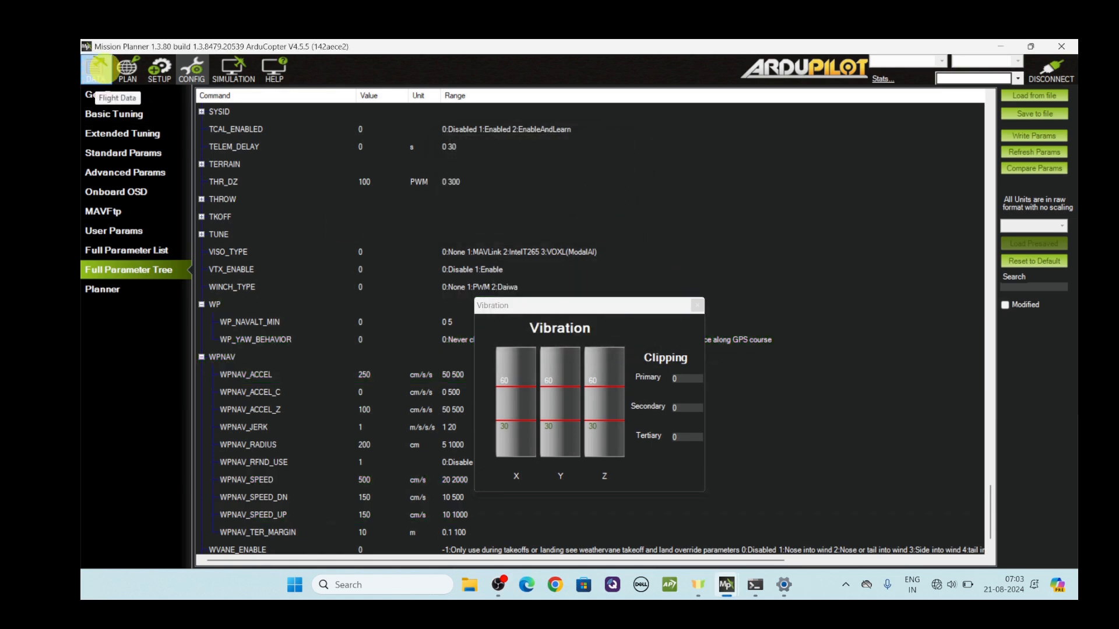
click(96, 68)
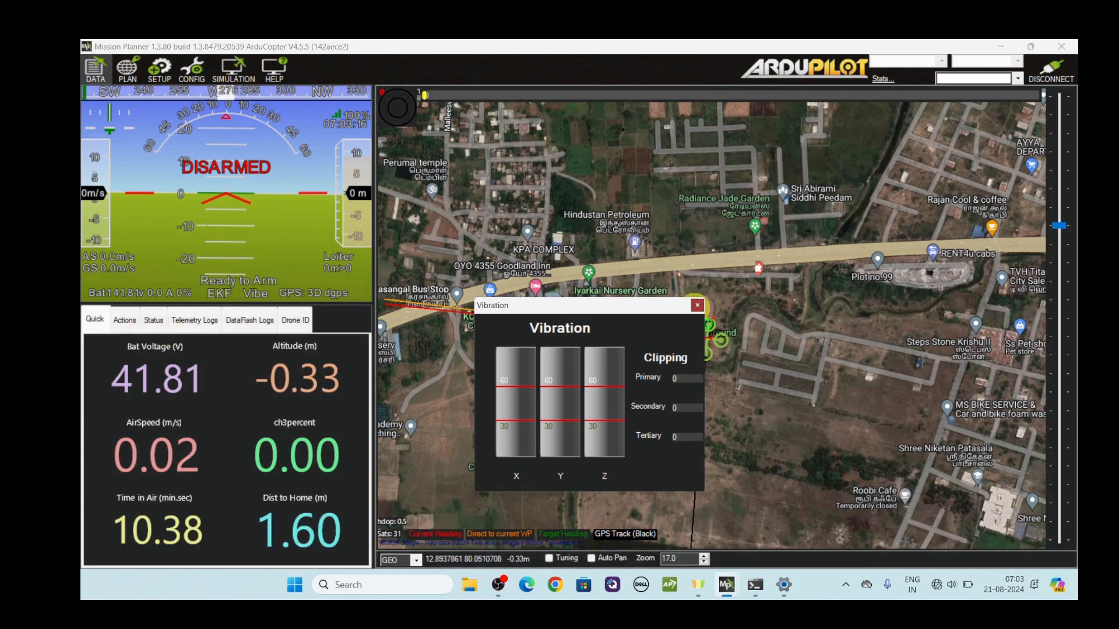
Step: Close the Vibration window and arm the vehicle
click(697, 305)
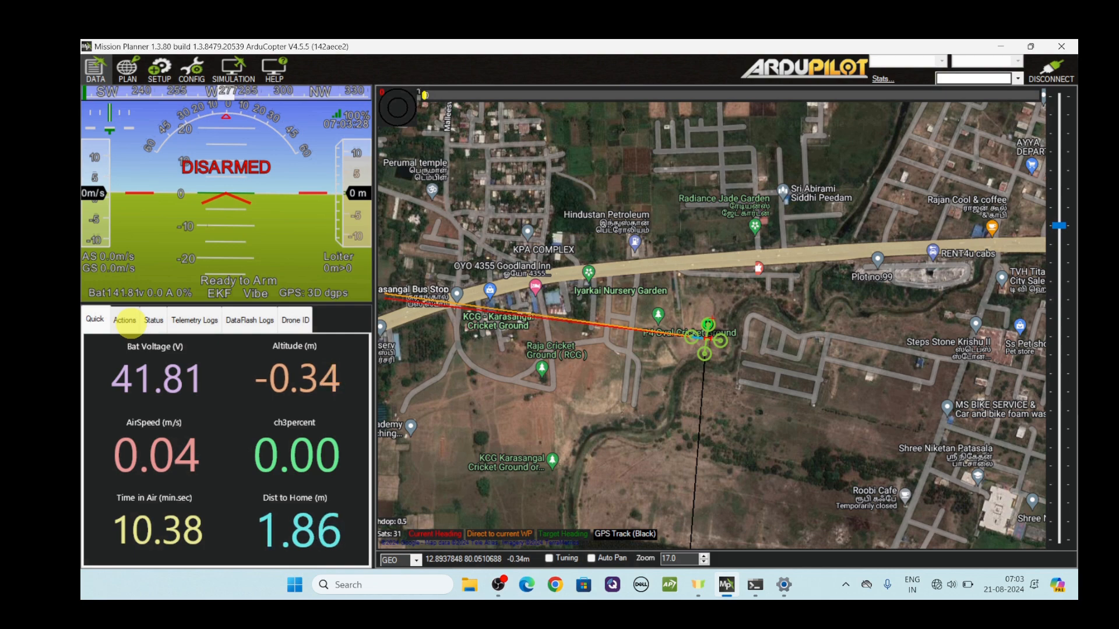
click(126, 320)
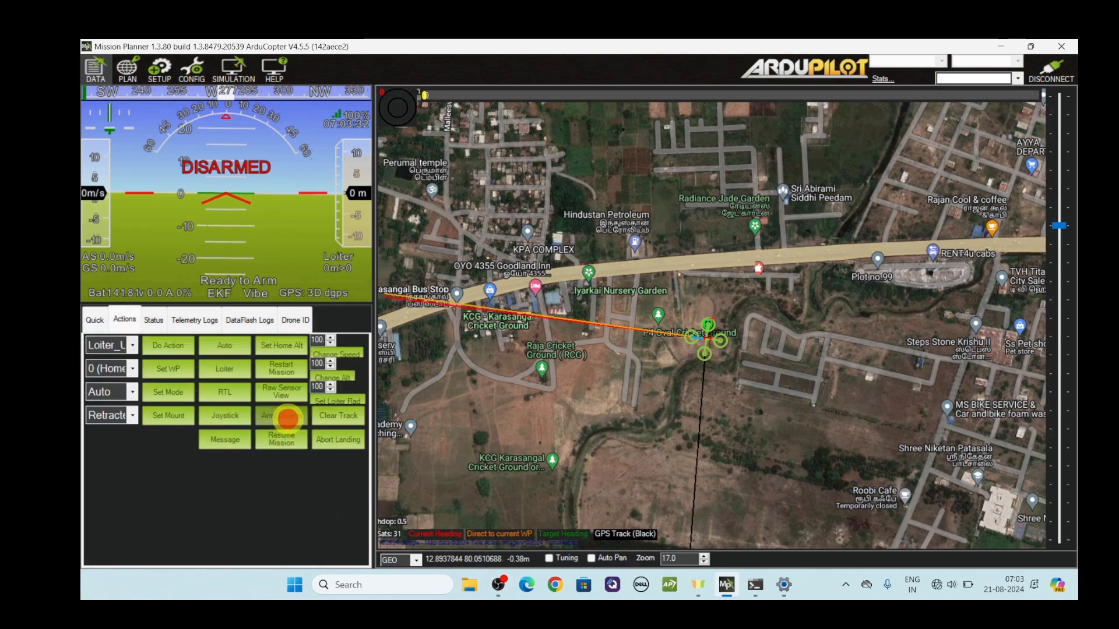
click(287, 418)
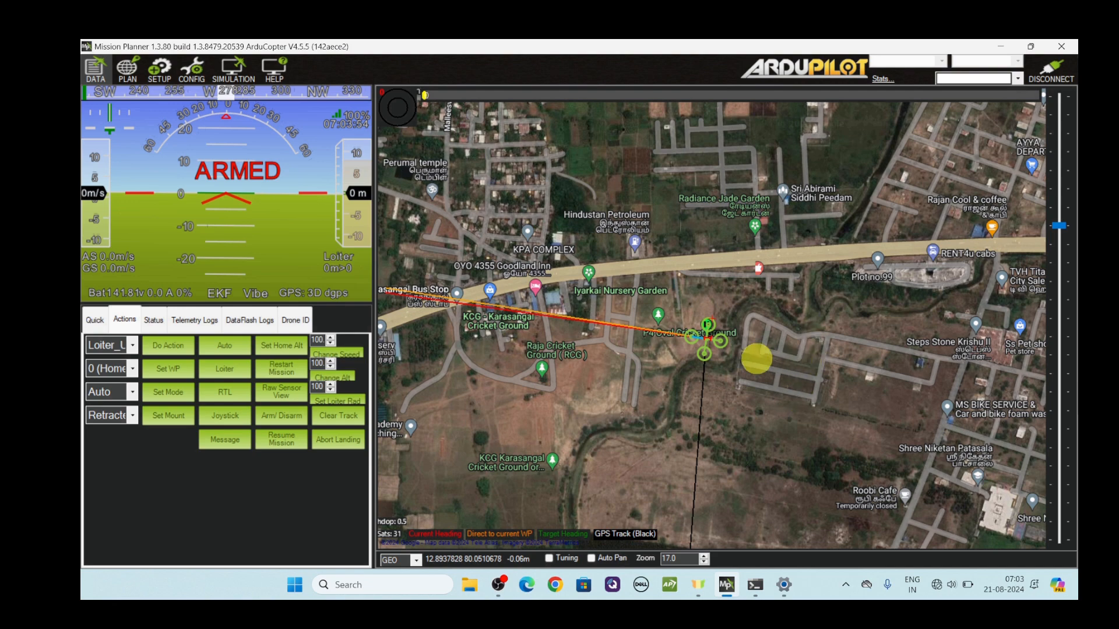
Step: Command a takeoff to an altitude of 5 m
right_click(707, 335)
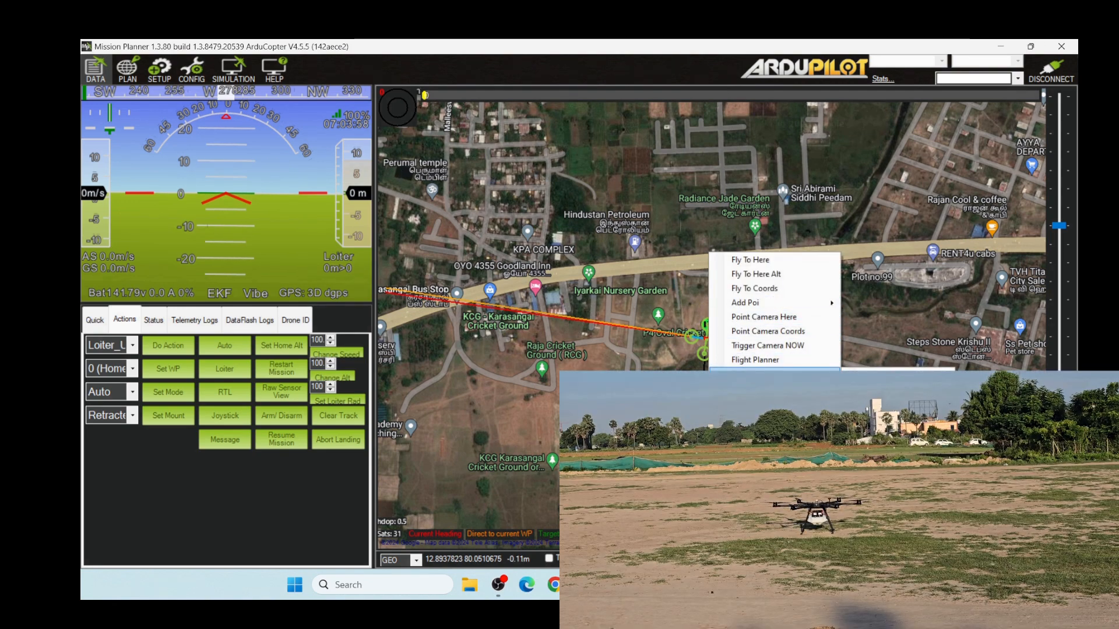
click(745, 388)
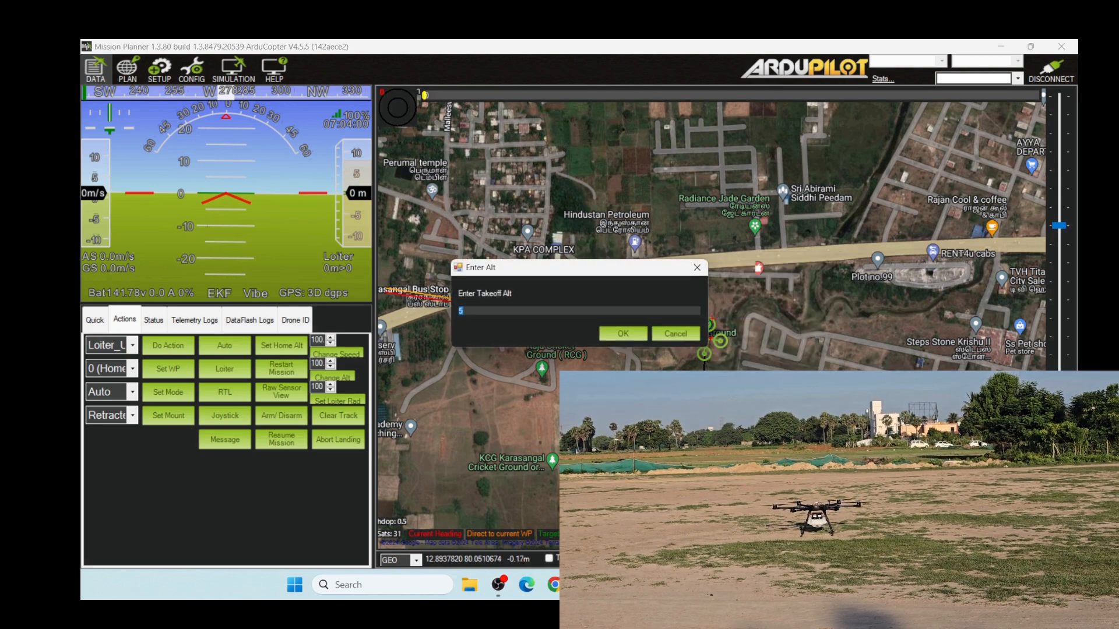
key(Return)
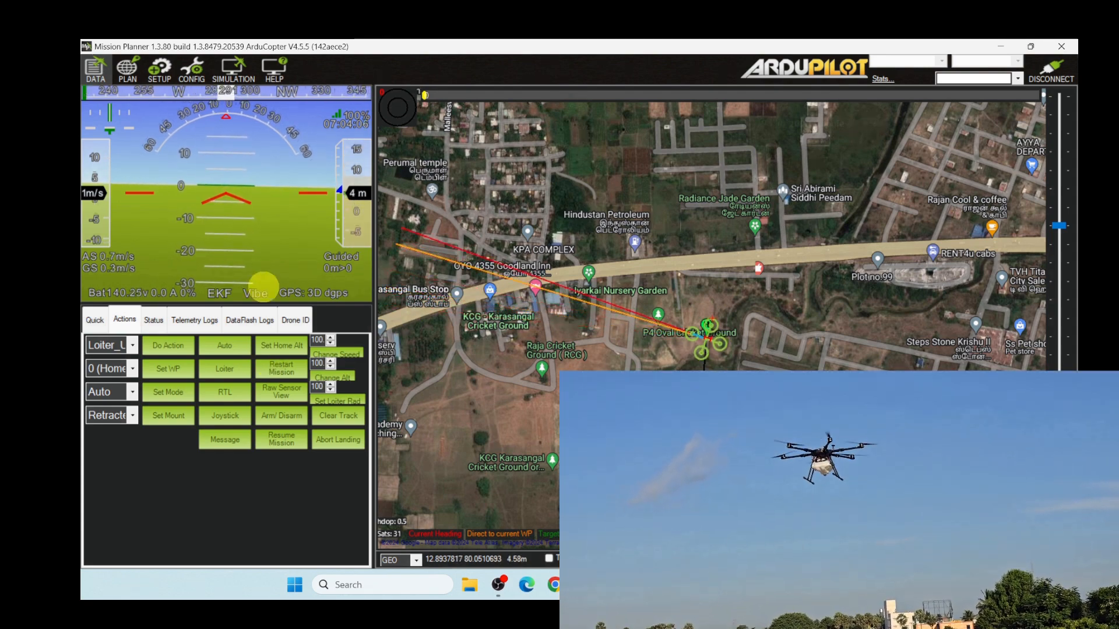
Step: Show the quick flight readouts and open the Vibration window, moving it clear of the vehicle on the map
click(95, 320)
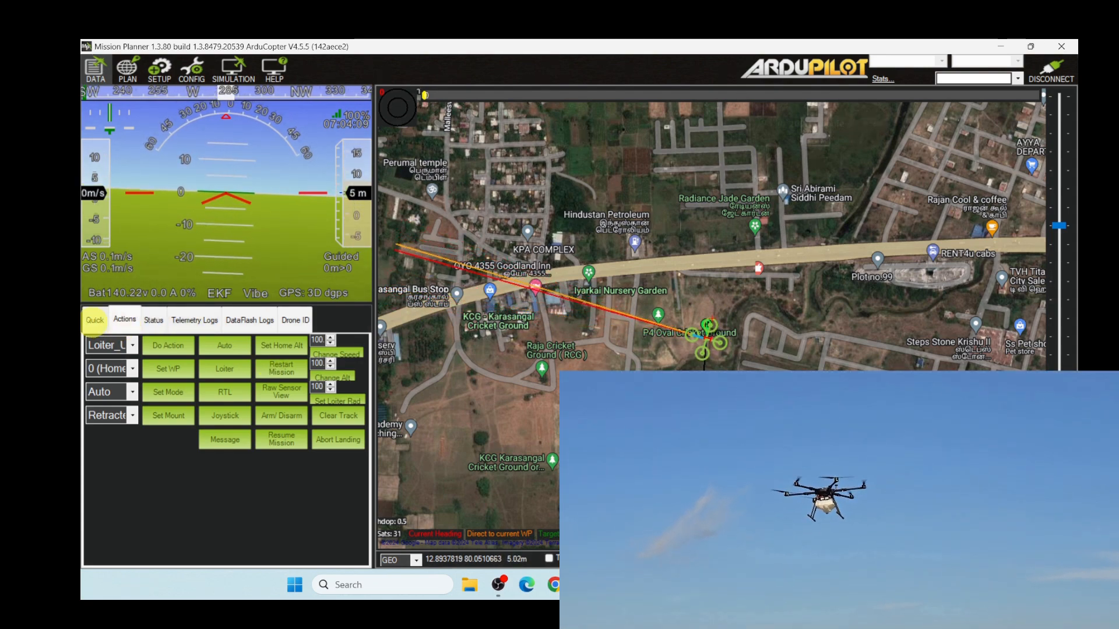
click(260, 293)
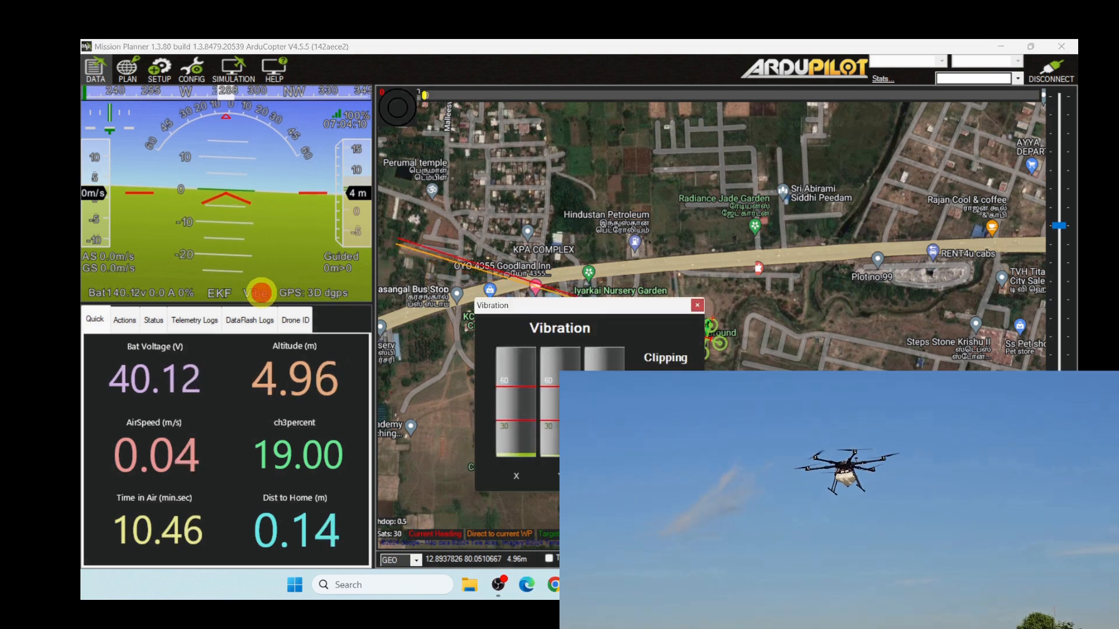
drag(589, 306, 590, 433)
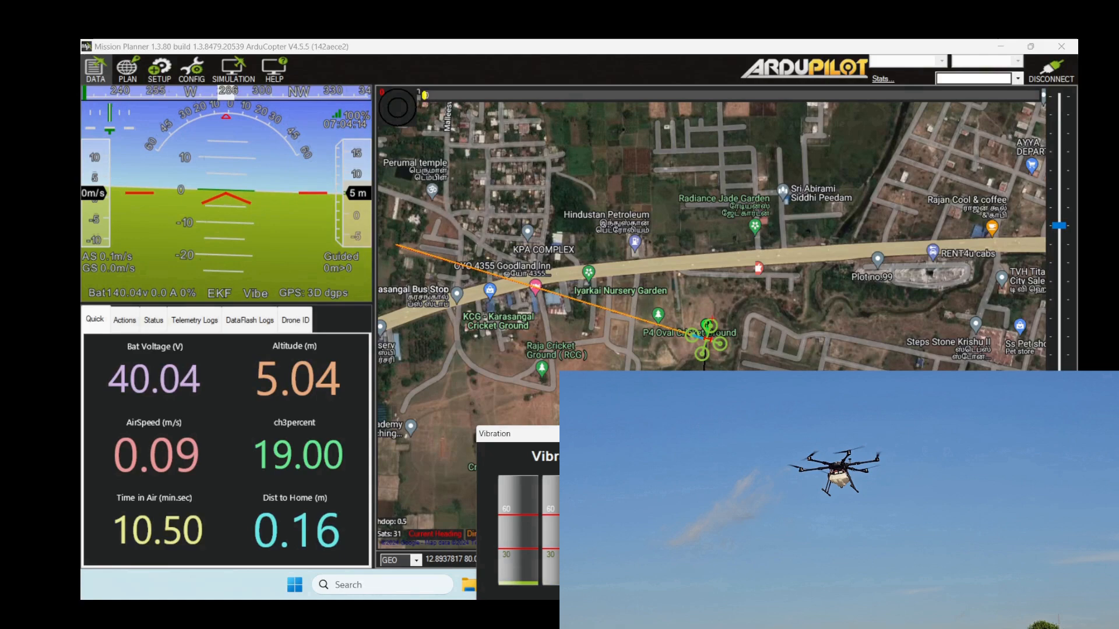
Step: Set the guided mode altitude to 10 and fly the vehicle to a map point west of home, southeast of P4 Oval Cricket Ground
scroll(677, 353, up, 2)
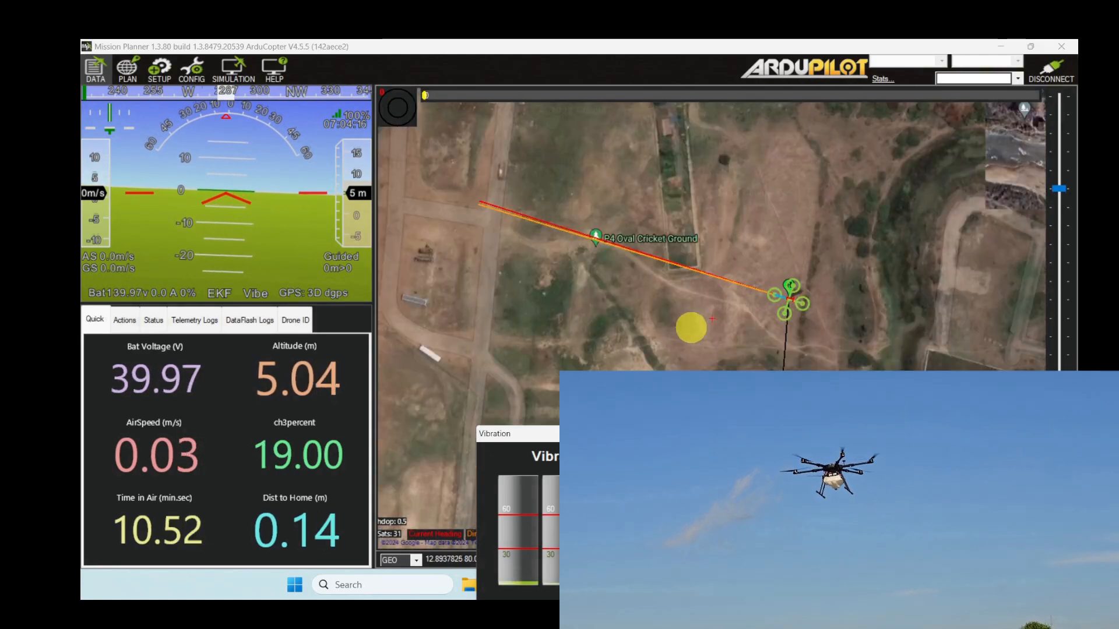
right_click(680, 266)
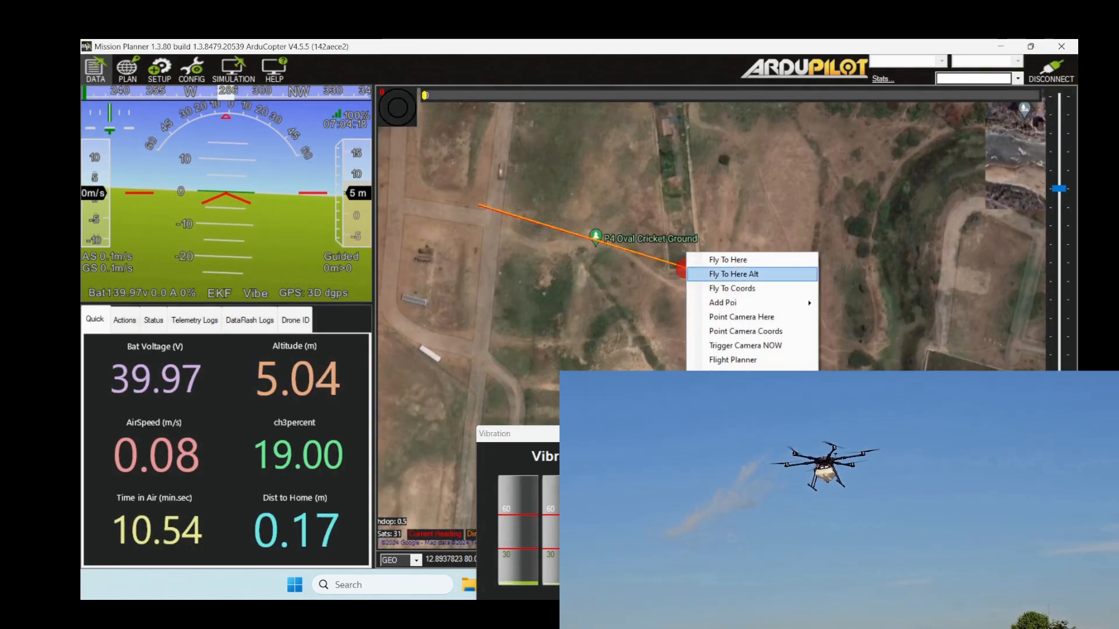
click(734, 274)
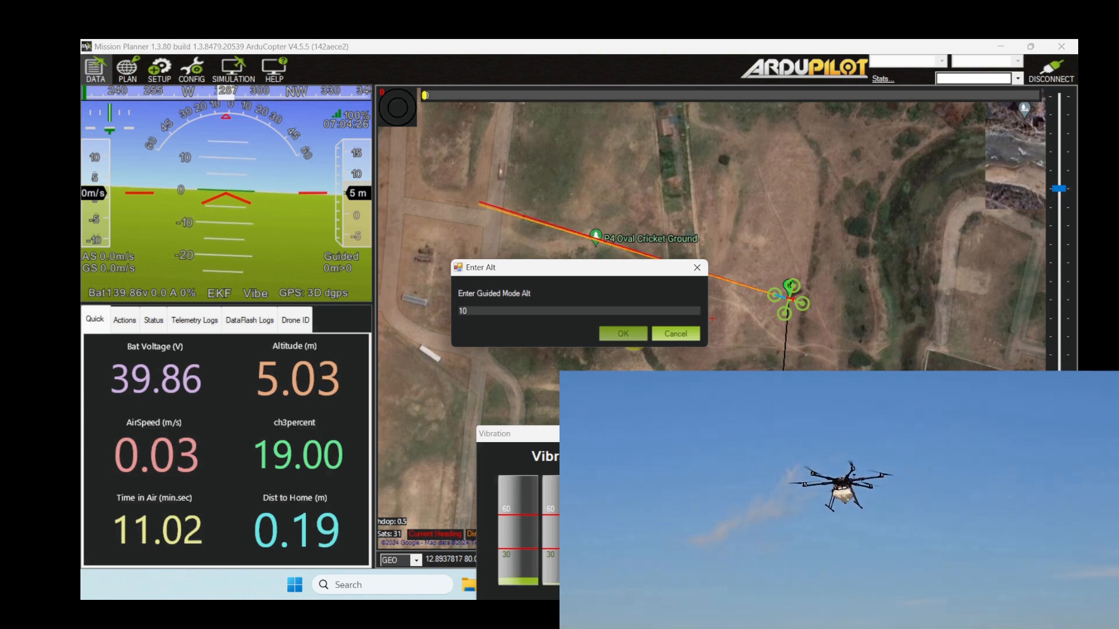
click(633, 334)
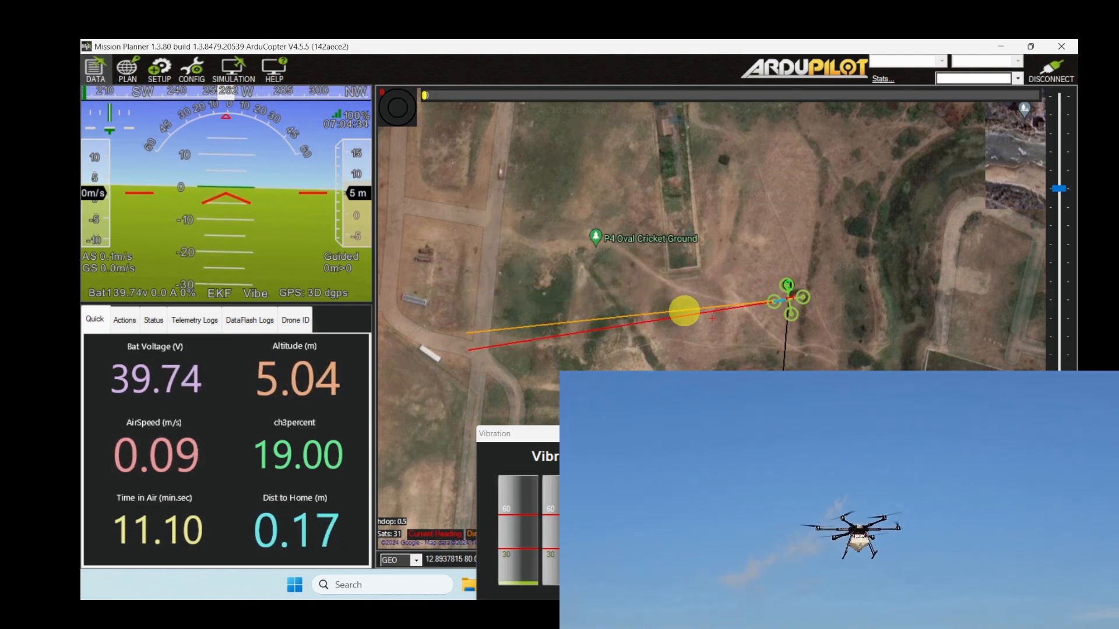
right_click(681, 312)
click(736, 259)
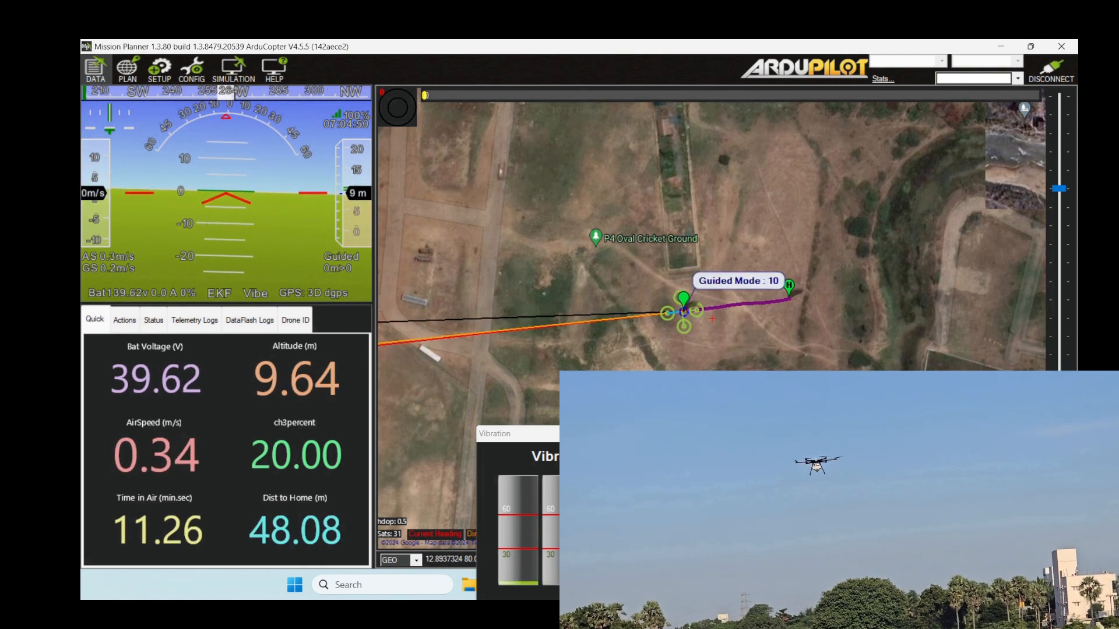
Step: Switch the vehicle to RTL mode and bring back the quick flight readouts
click(122, 320)
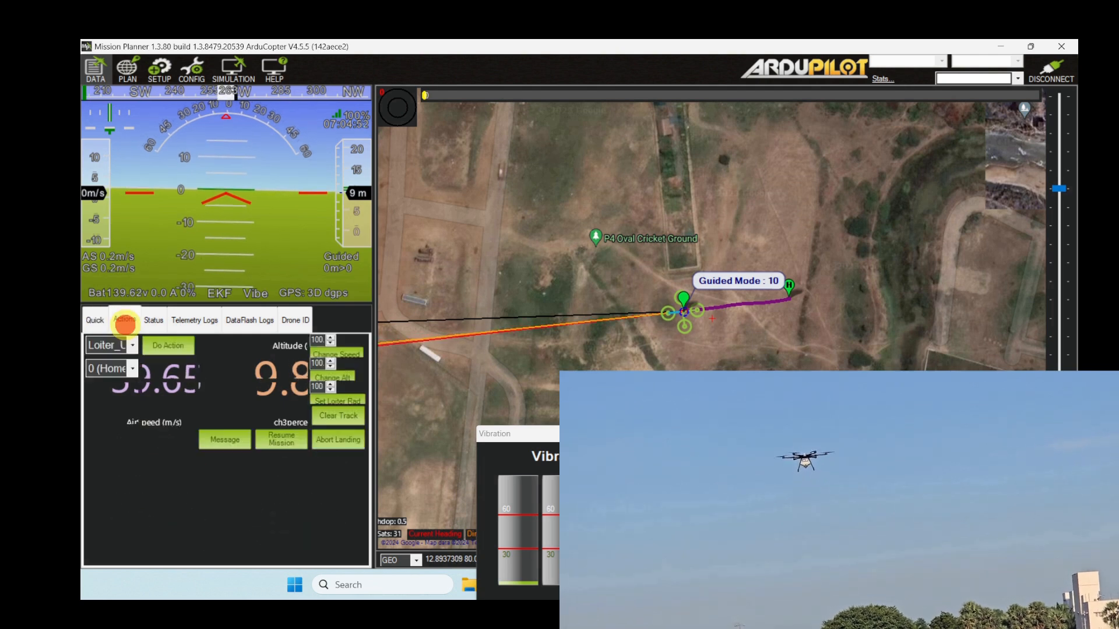
click(234, 392)
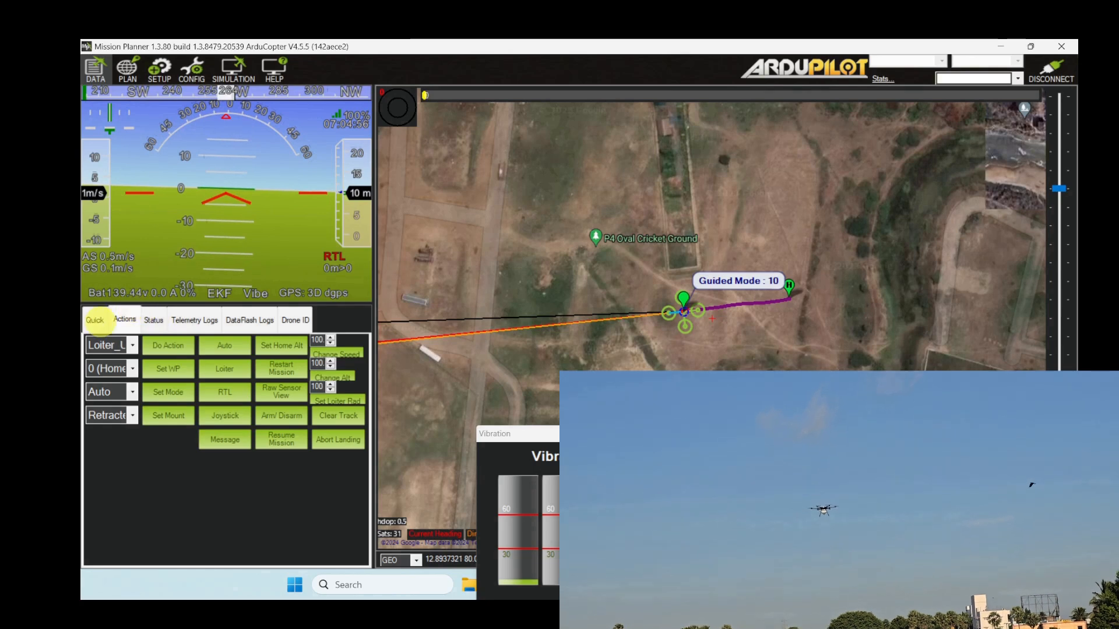
click(94, 320)
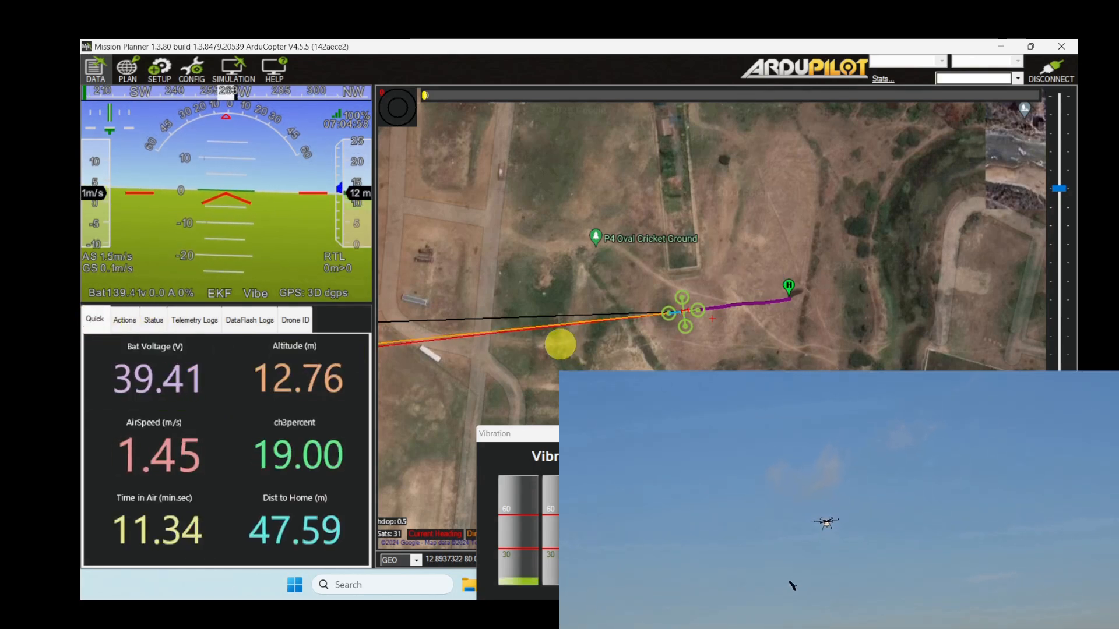